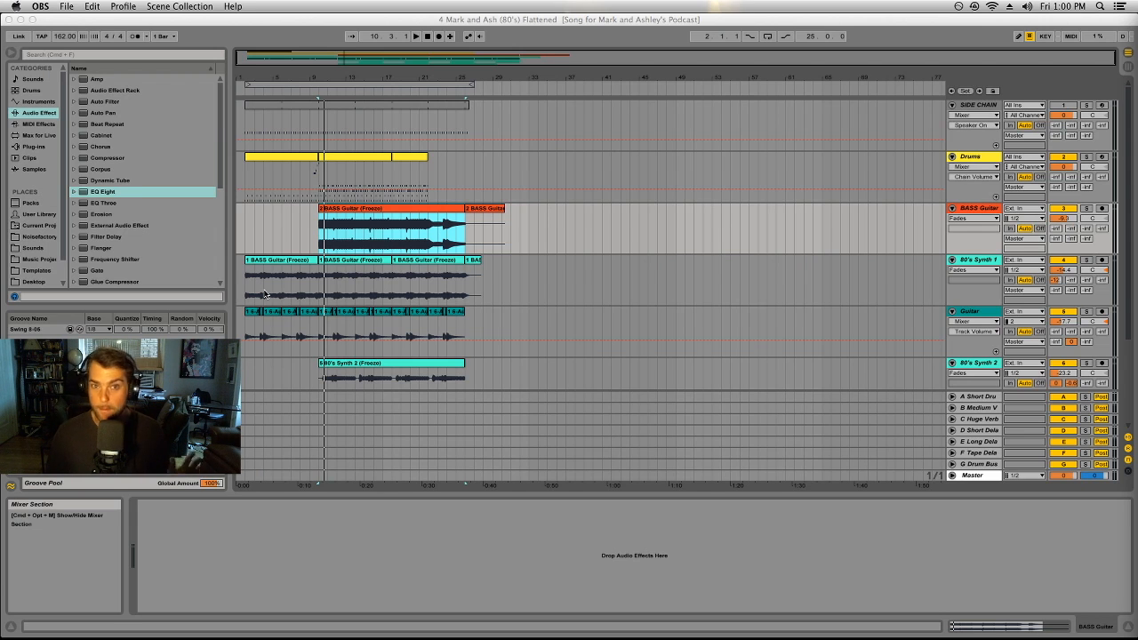
# Step: Solo the Guitar track and play it from its first clip at bar 2
pyautogui.click(241, 78)
pyautogui.doubleClick(241, 78)
pyautogui.moveTo(265, 81); pyautogui.dragTo(568, 78)
pyautogui.click(320, 311)
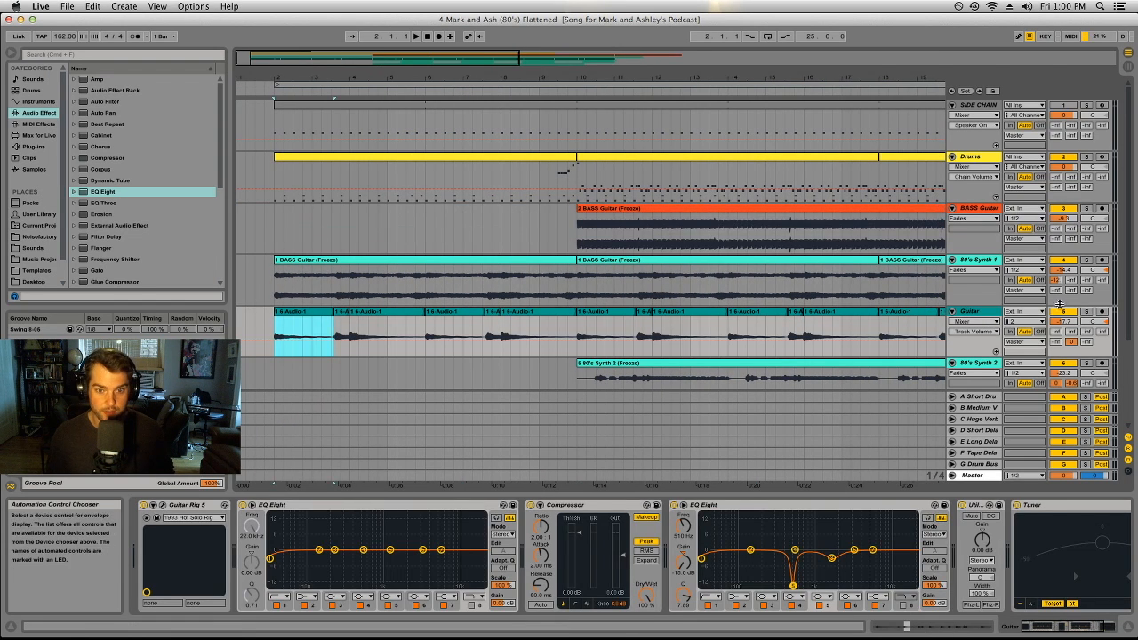
pyautogui.click(1087, 312)
pyautogui.press('space')
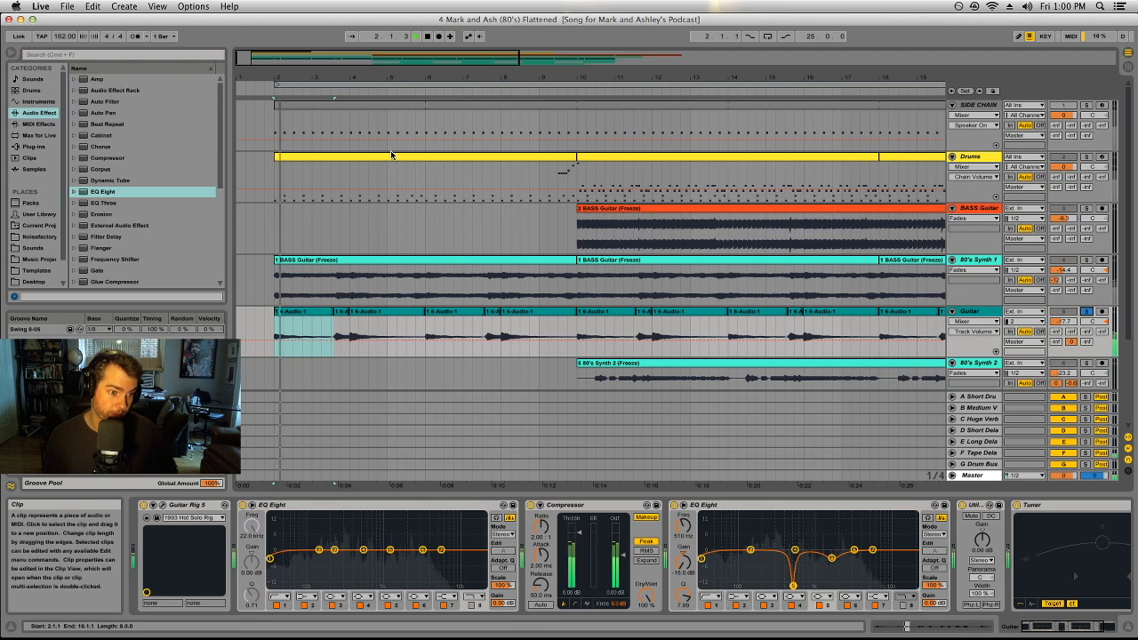
pyautogui.moveTo(425, 77); pyautogui.dragTo(295, 75)
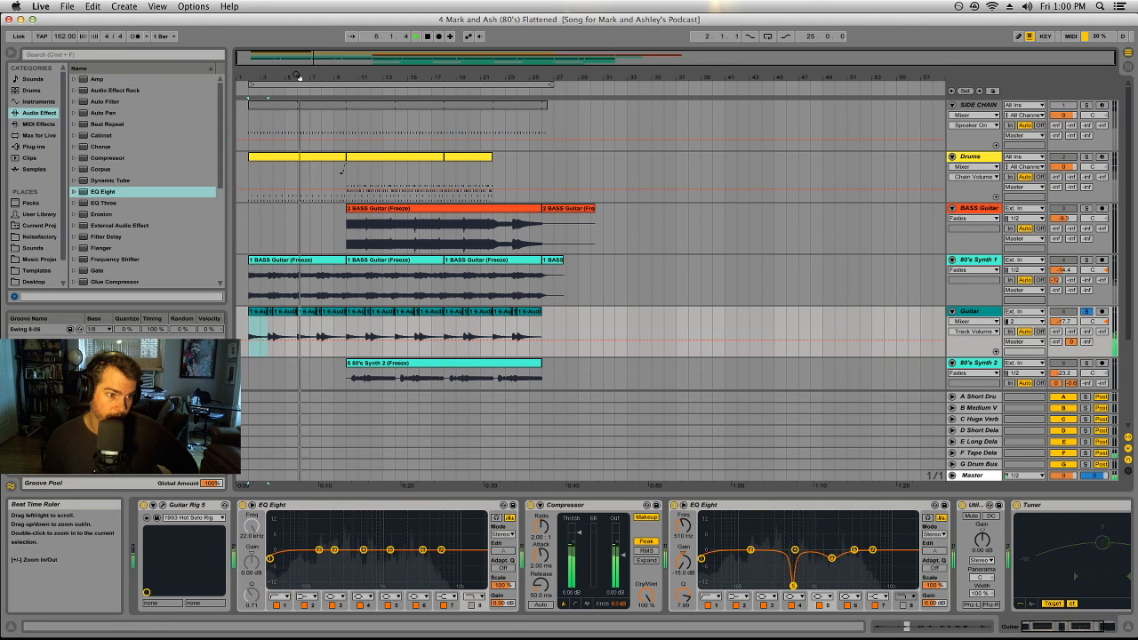
# Step: Inspect the Guitar Rig 5 amp and effects chain on the Guitar track, close it and reselect the first guitar clip
pyautogui.click(162, 507)
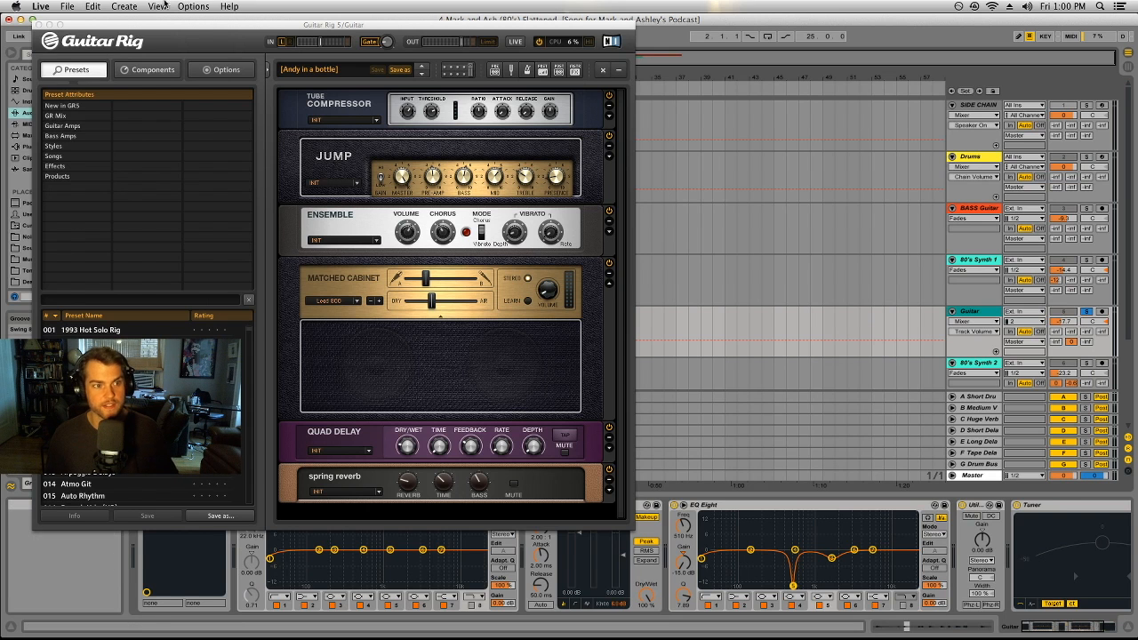
pyautogui.click(38, 26)
pyautogui.click(258, 315)
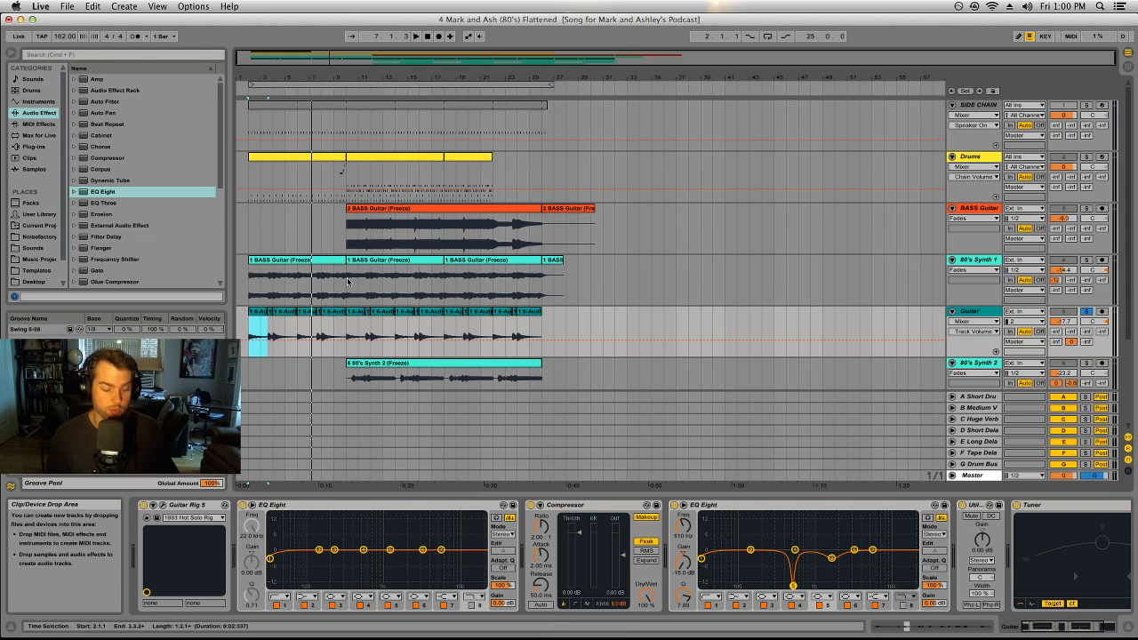
# Step: Switch to the Session View mixer and show the return tracks there
pyautogui.press('Tab')
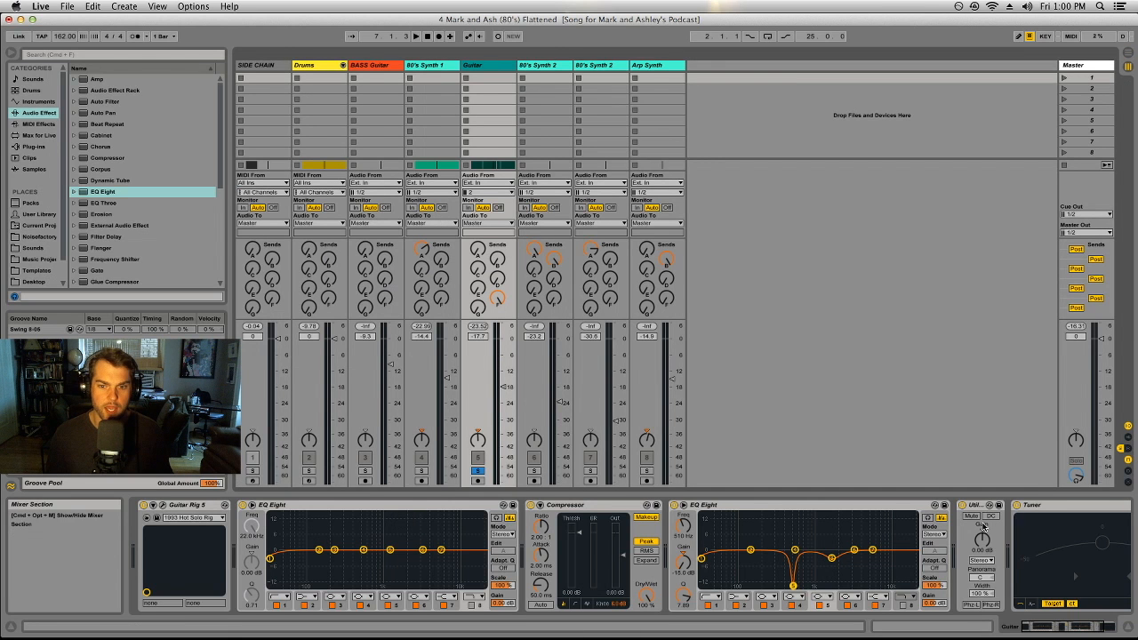
pyautogui.click(1127, 450)
pyautogui.press('Tab')
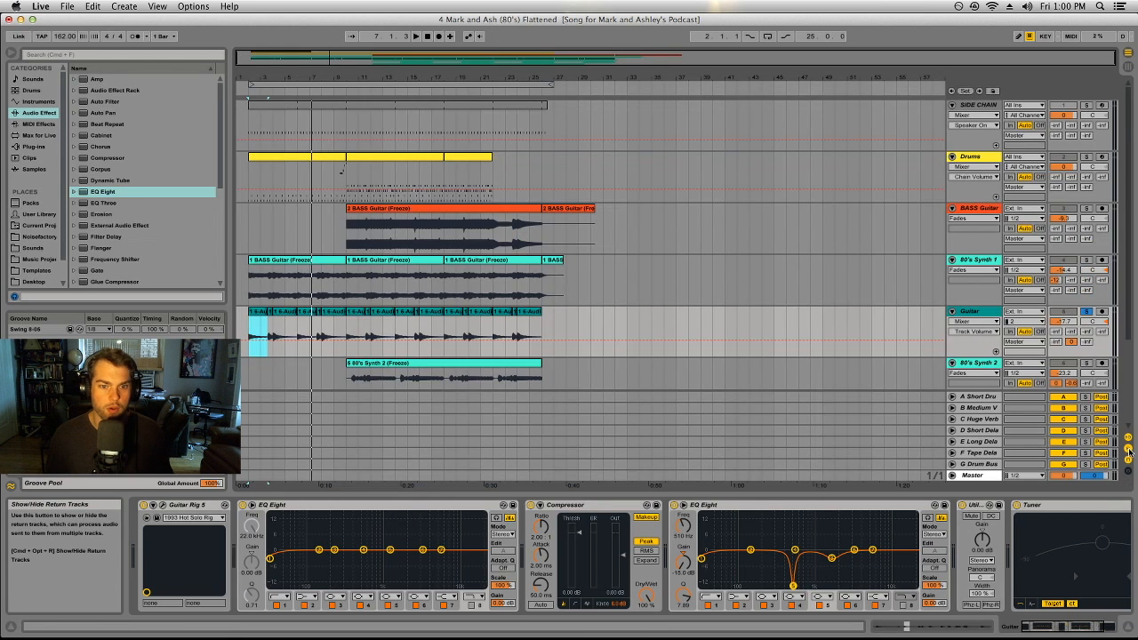
pyautogui.press('Tab')
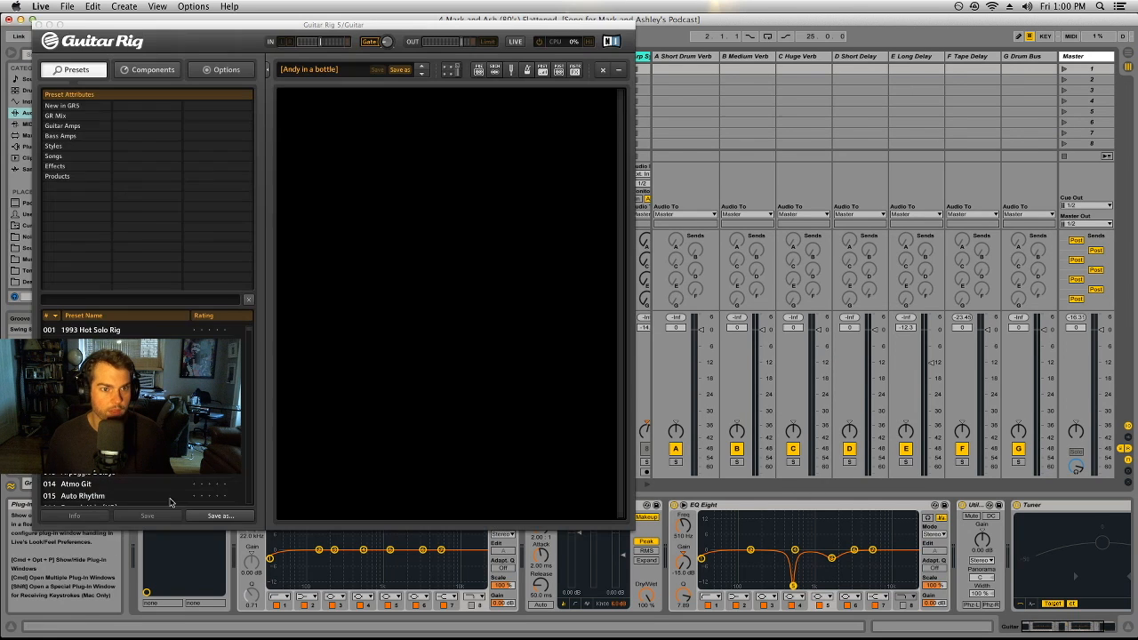
# Step: Recheck the effects in the Guitar track's Guitar Rig 5 window and close it, staying in the Session View
pyautogui.click(156, 517)
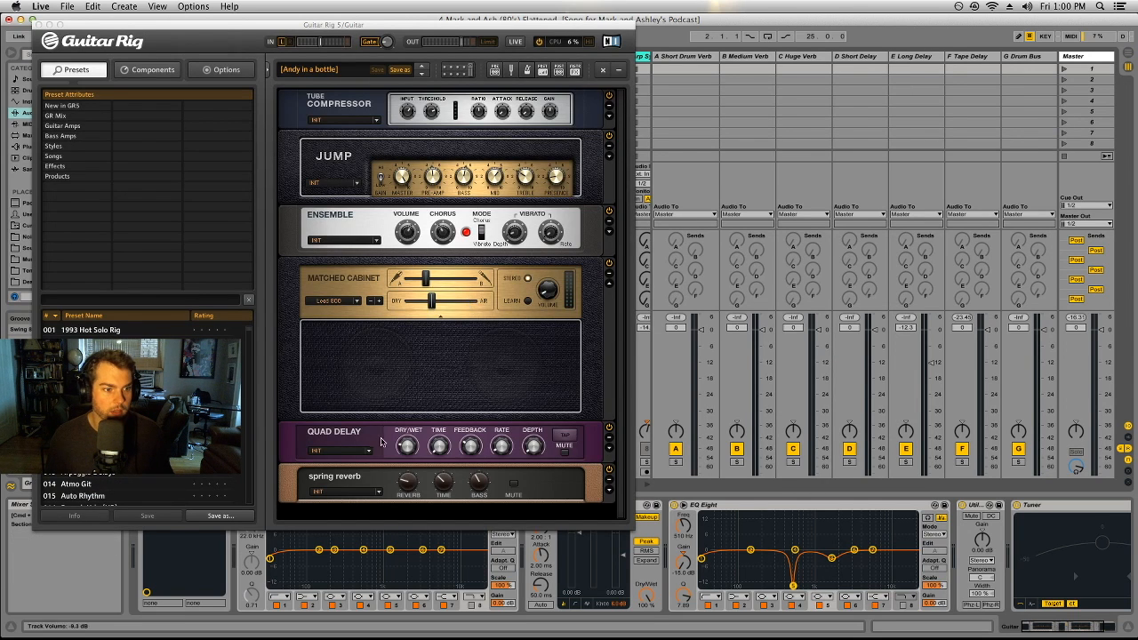
pyautogui.click(39, 25)
pyautogui.press('Tab')
pyautogui.press('Tab')
# Step: Inspect the EchoBoy plug-in on the F Tape Delay return and expand the VST folder of the plug-in browser, then close EchoBoy
pyautogui.click(973, 56)
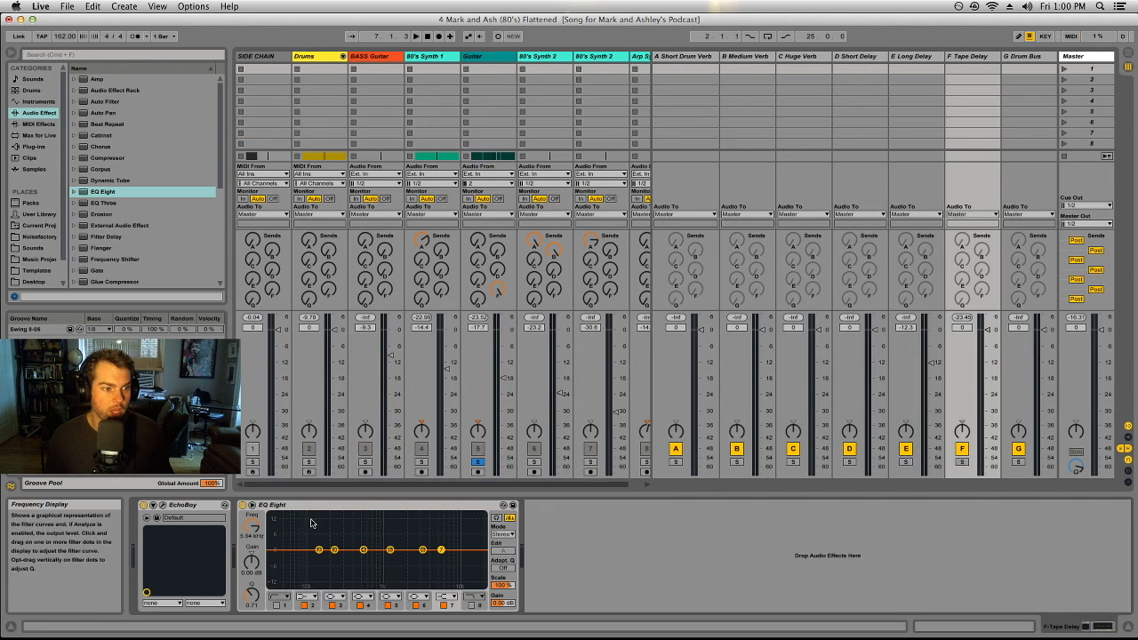
pyautogui.click(164, 506)
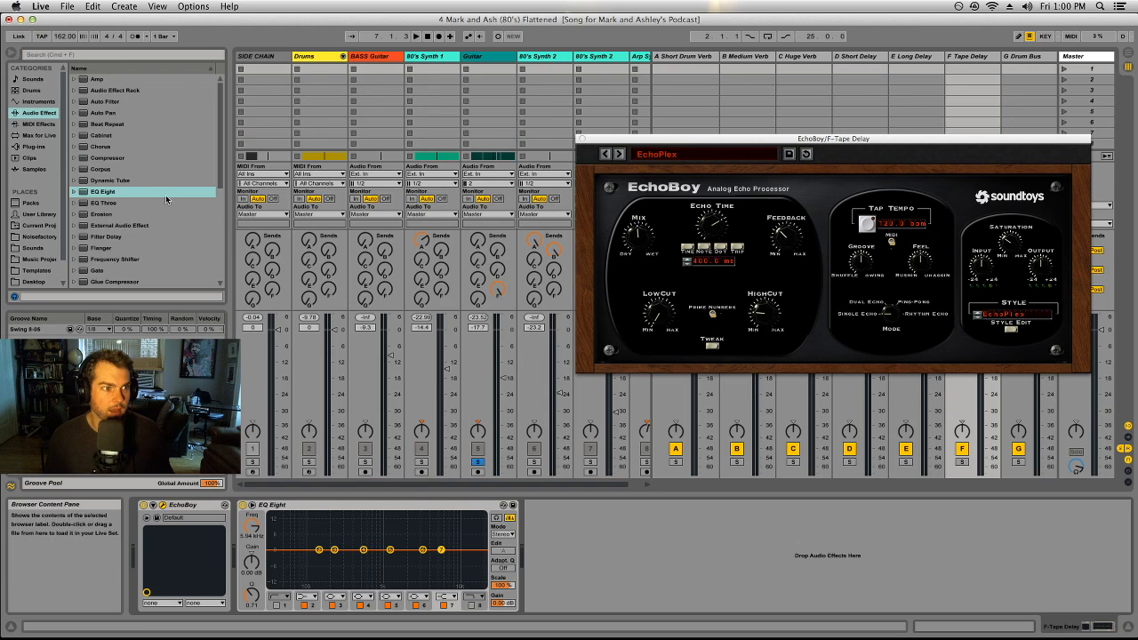
pyautogui.click(37, 147)
pyautogui.click(74, 93)
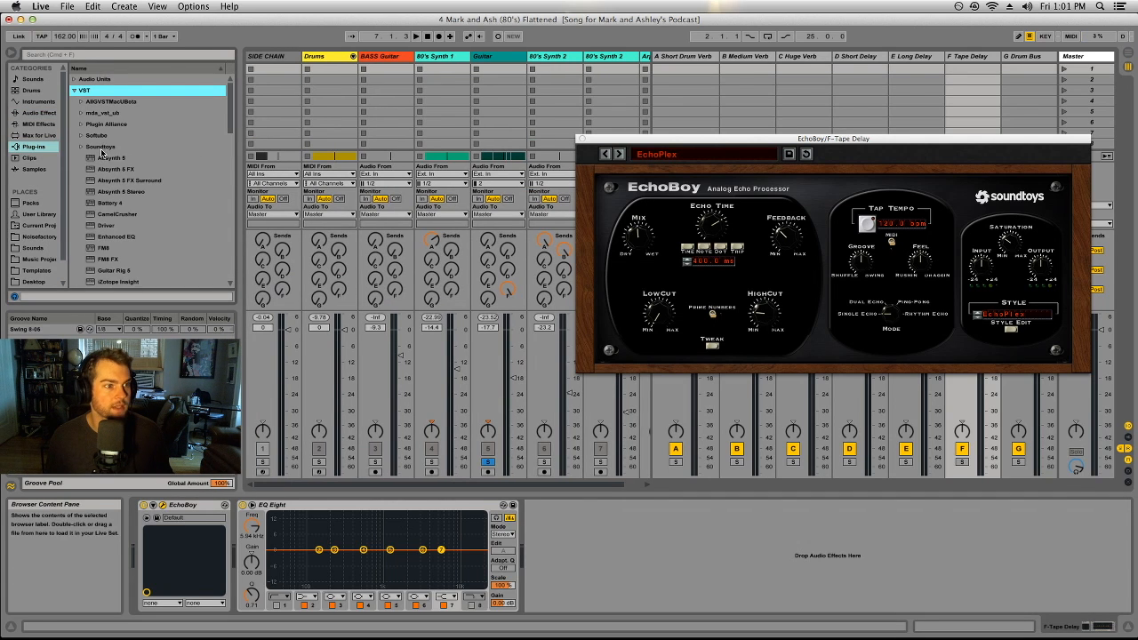
pyautogui.moveTo(798, 139); pyautogui.dragTo(735, 130)
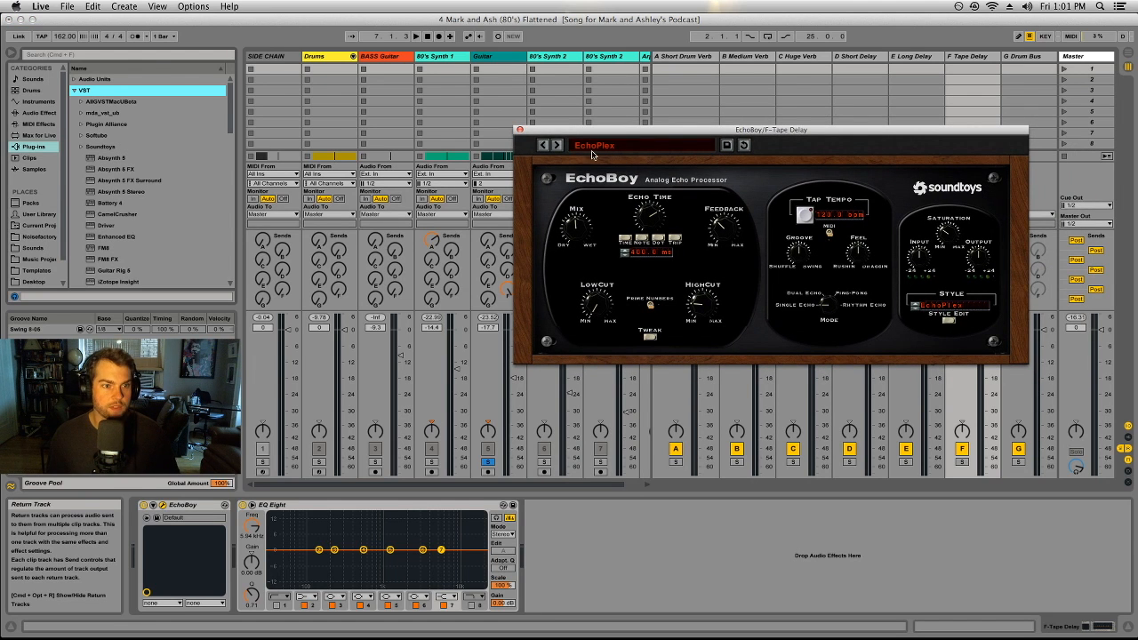
pyautogui.click(520, 130)
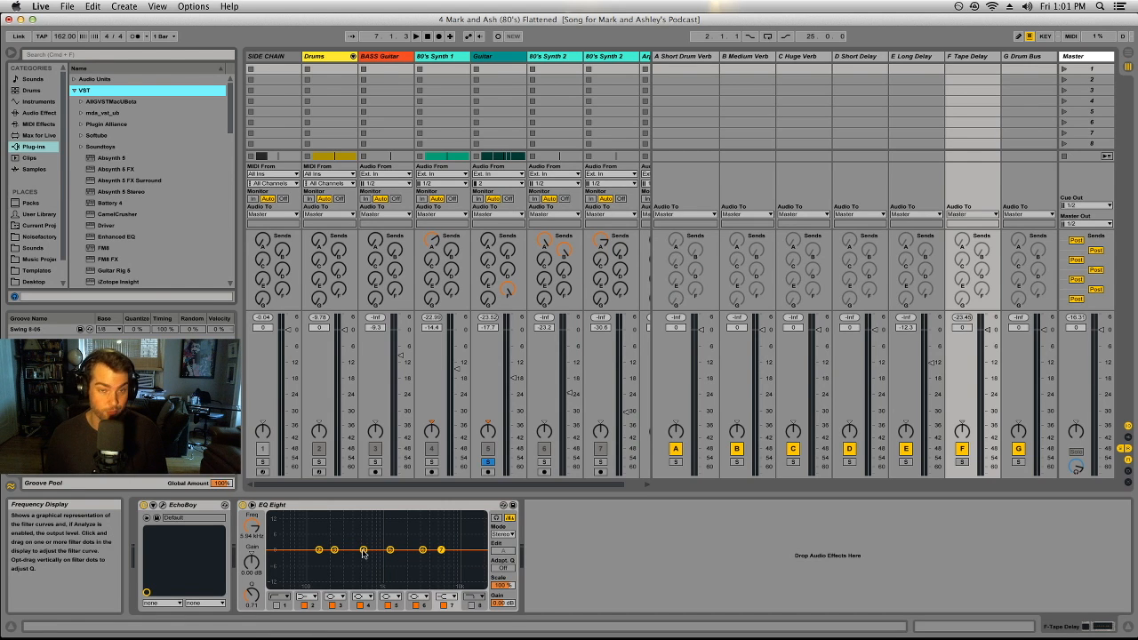
pyautogui.click(455, 486)
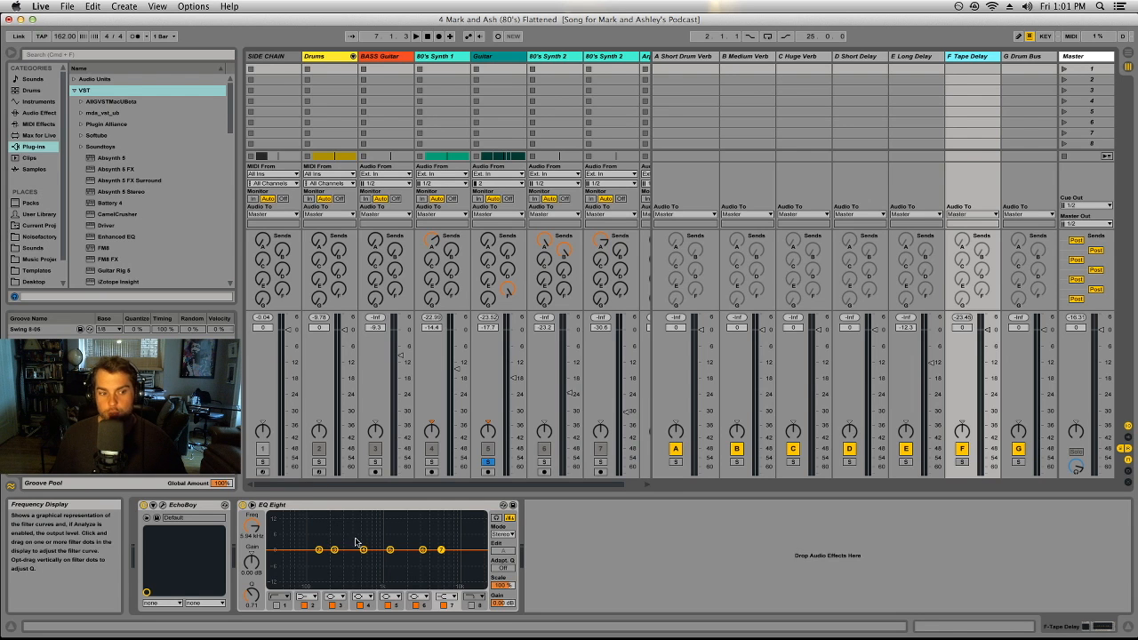
# Step: Raise band 4 of the F Tape Delay return's EQ Eight at about 1.04 kHz and switch that band off
pyautogui.moveTo(364, 550); pyautogui.dragTo(432, 522)
pyautogui.click(359, 605)
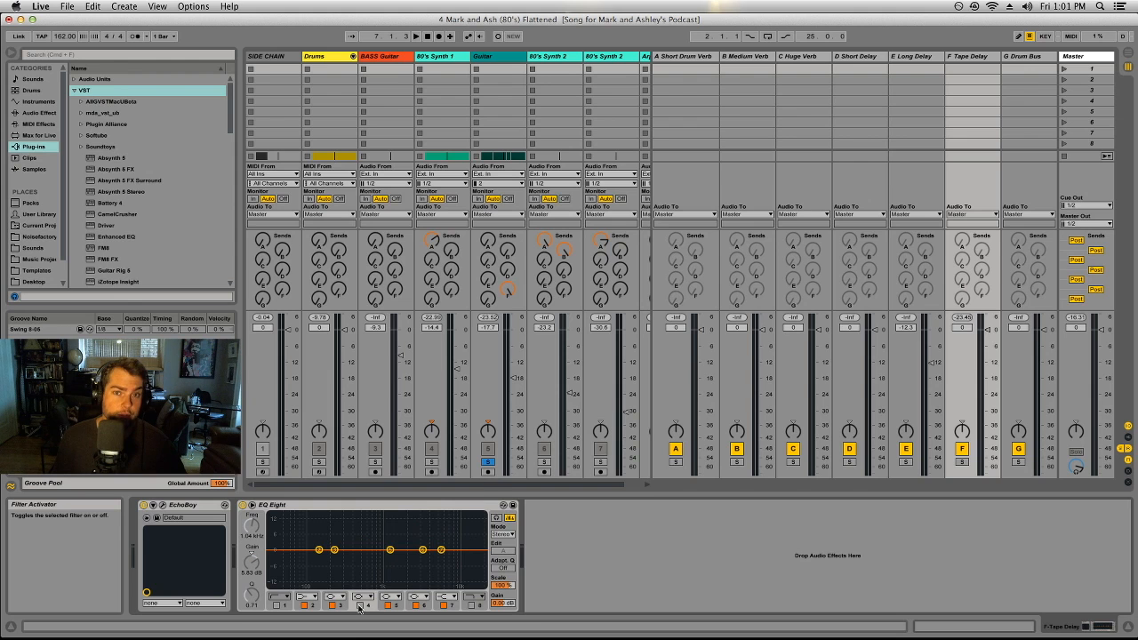
# Step: Unsolo the Guitar track and return to the Arrangement View, selecting the first 80's Synth 1 clip
pyautogui.click(488, 464)
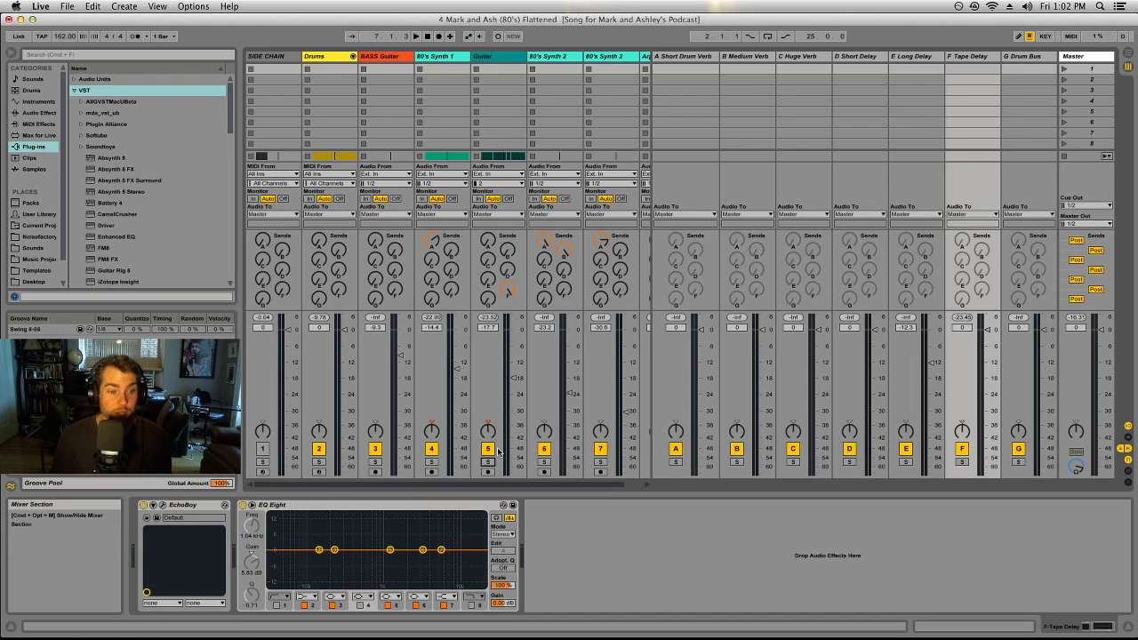
pyautogui.press('Tab')
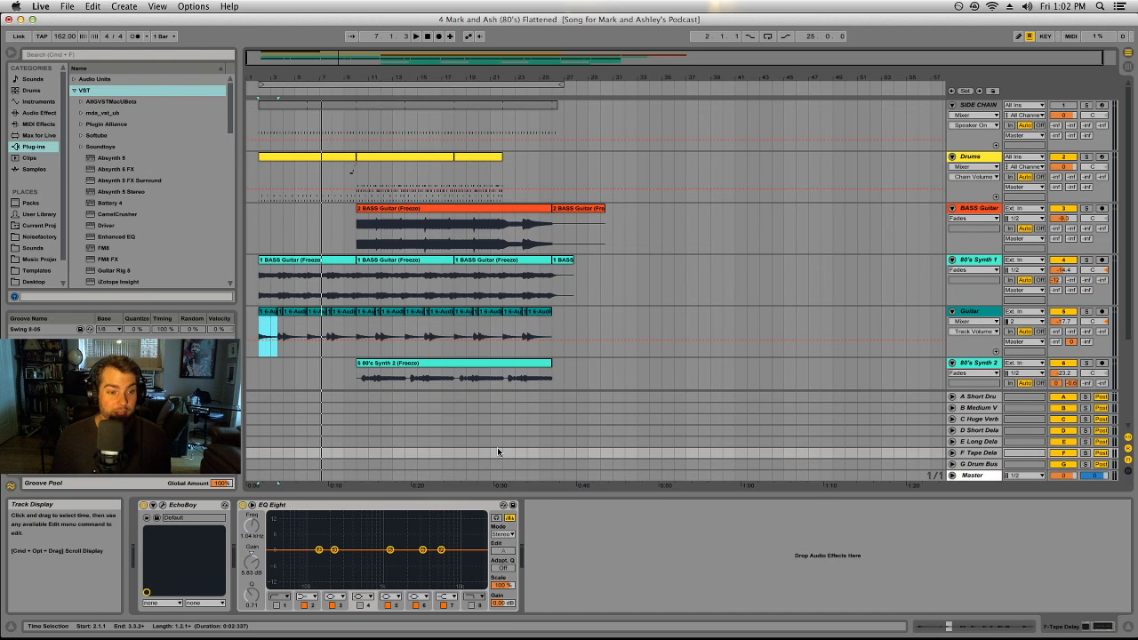
pyautogui.click(286, 261)
# Step: Play the BASS Guitar track soloed from bar 10, unsolo it to hear the full mix, and select its main clip
pyautogui.click(982, 208)
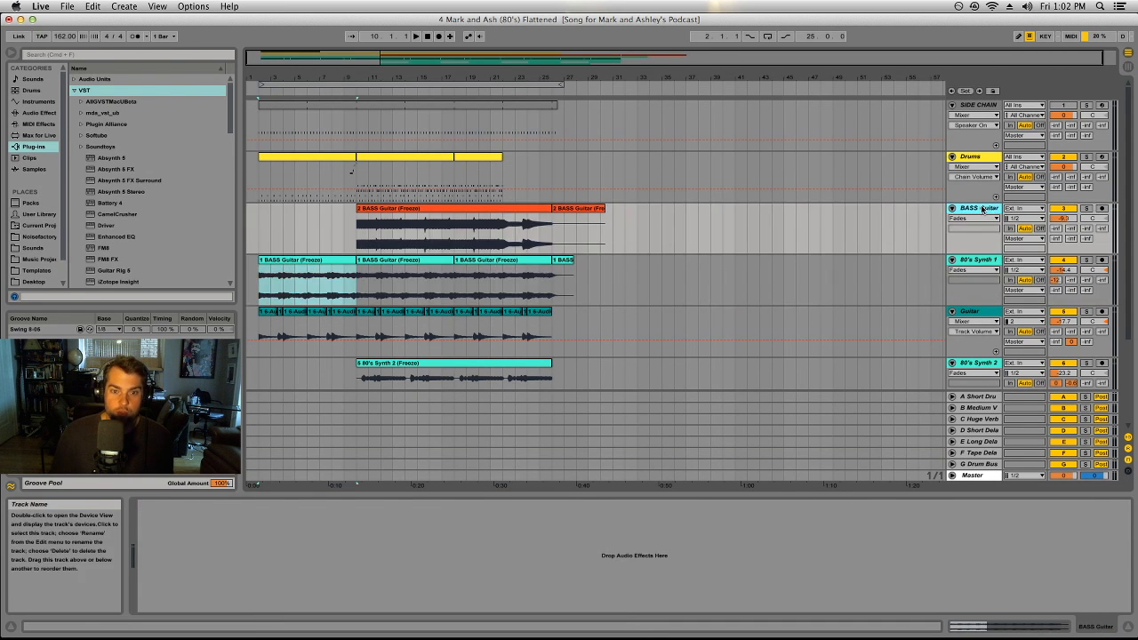
pyautogui.click(1087, 208)
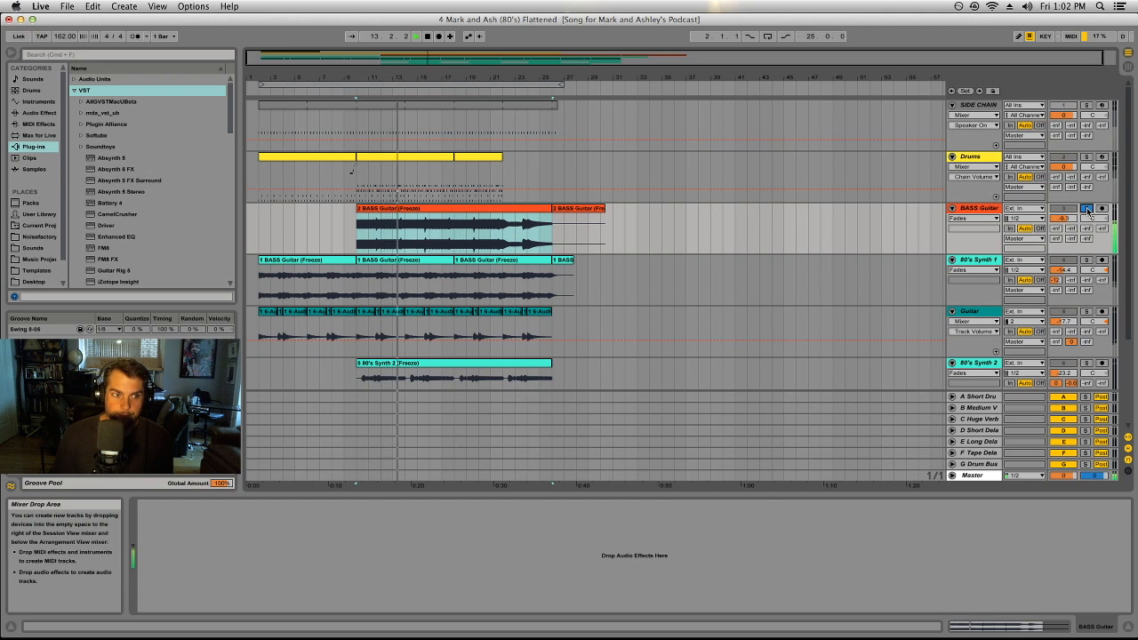
pyautogui.click(1086, 208)
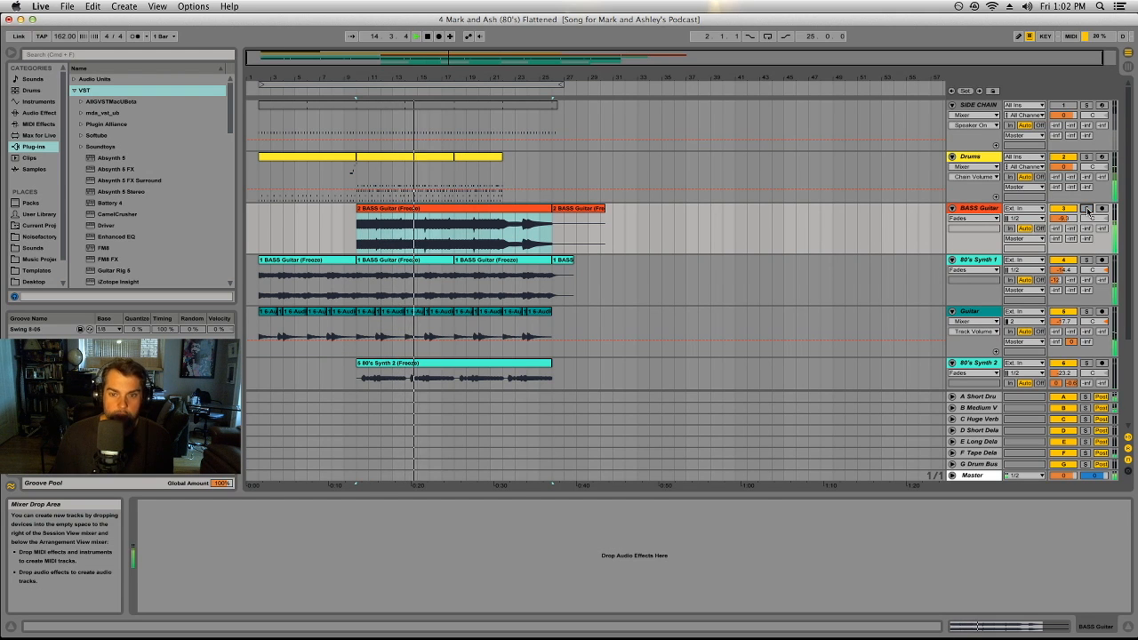
pyautogui.click(375, 209)
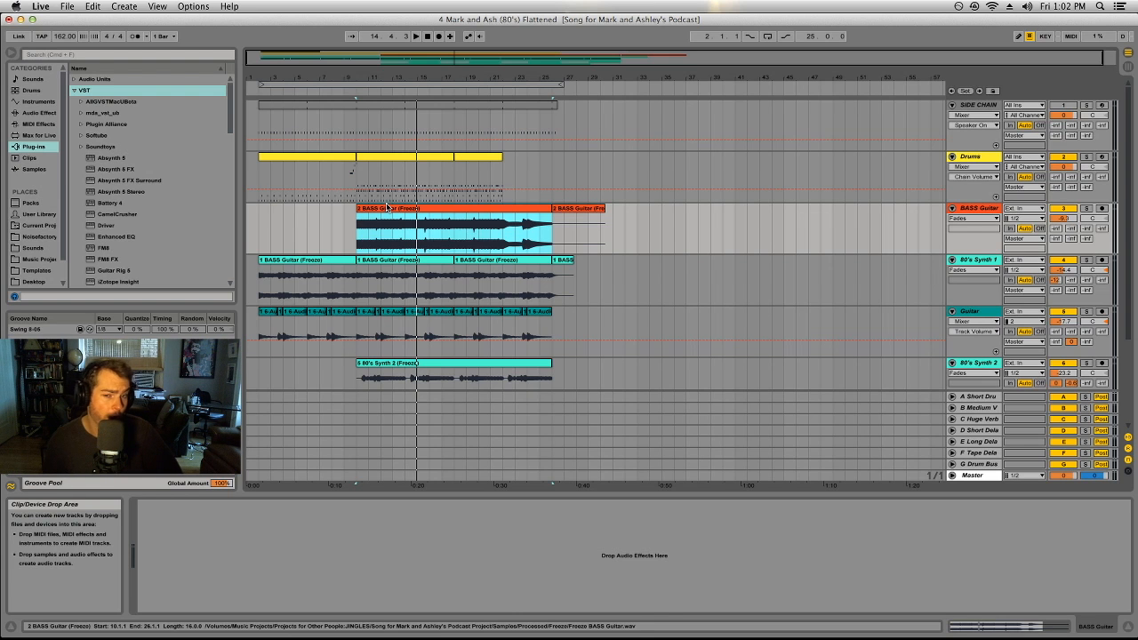
# Step: Select the 80's Synth 1 track and look over the synth and Arp Synth tracks in the arrangement
pyautogui.click(991, 263)
pyautogui.scroll(-1, 986, 259)
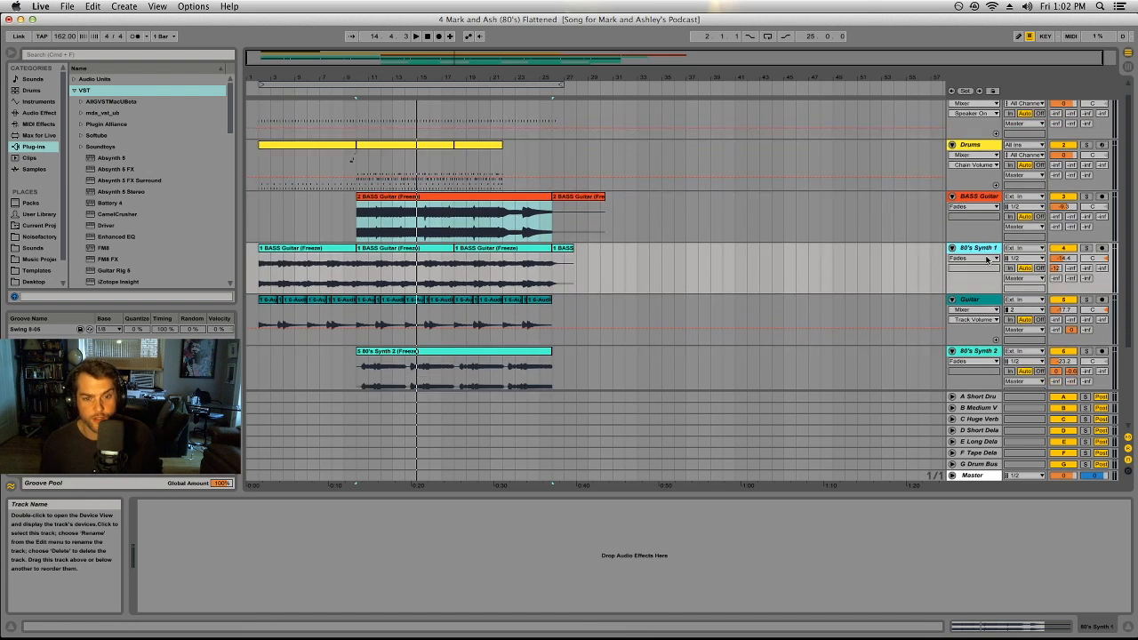
pyautogui.scroll(-5, 986, 259)
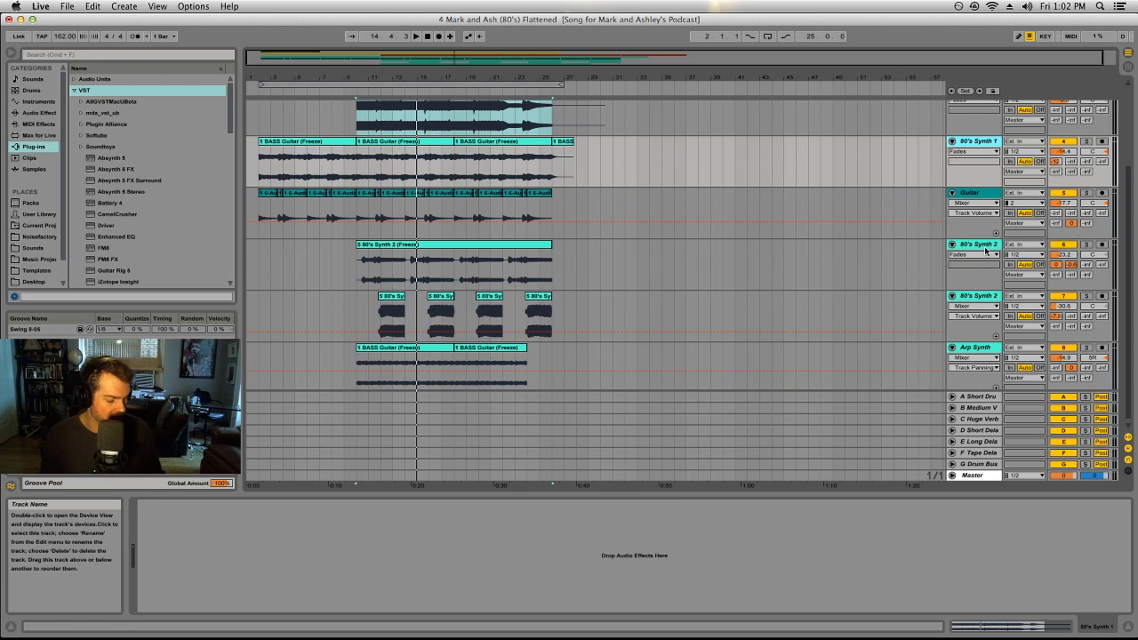
pyautogui.scroll(3, 985, 253)
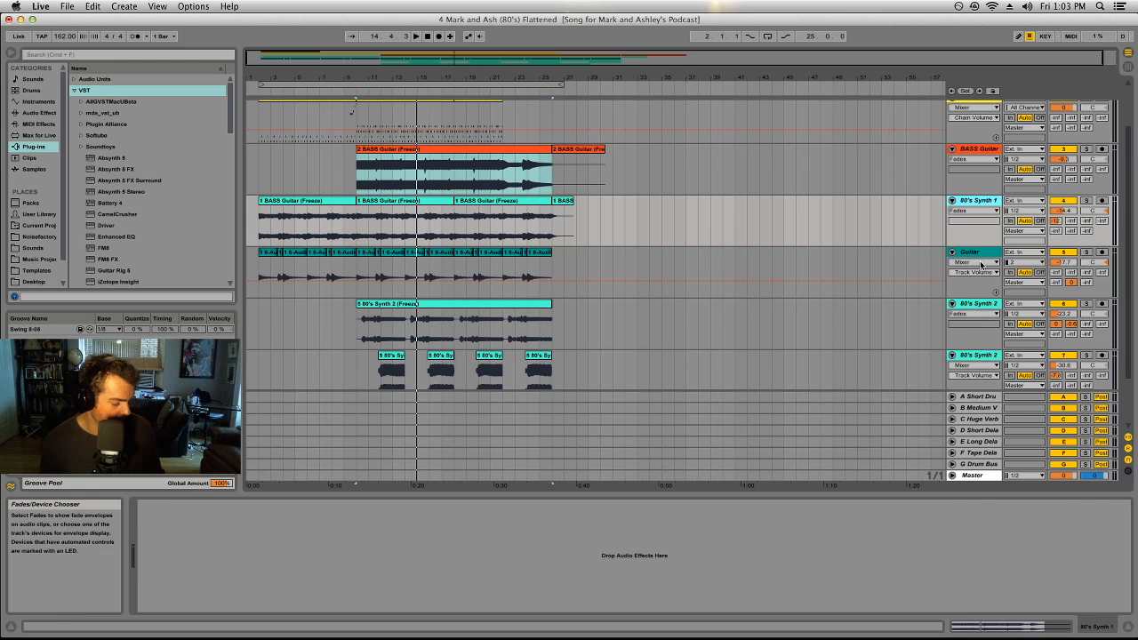
pyautogui.press('Tab')
pyautogui.press('Tab')
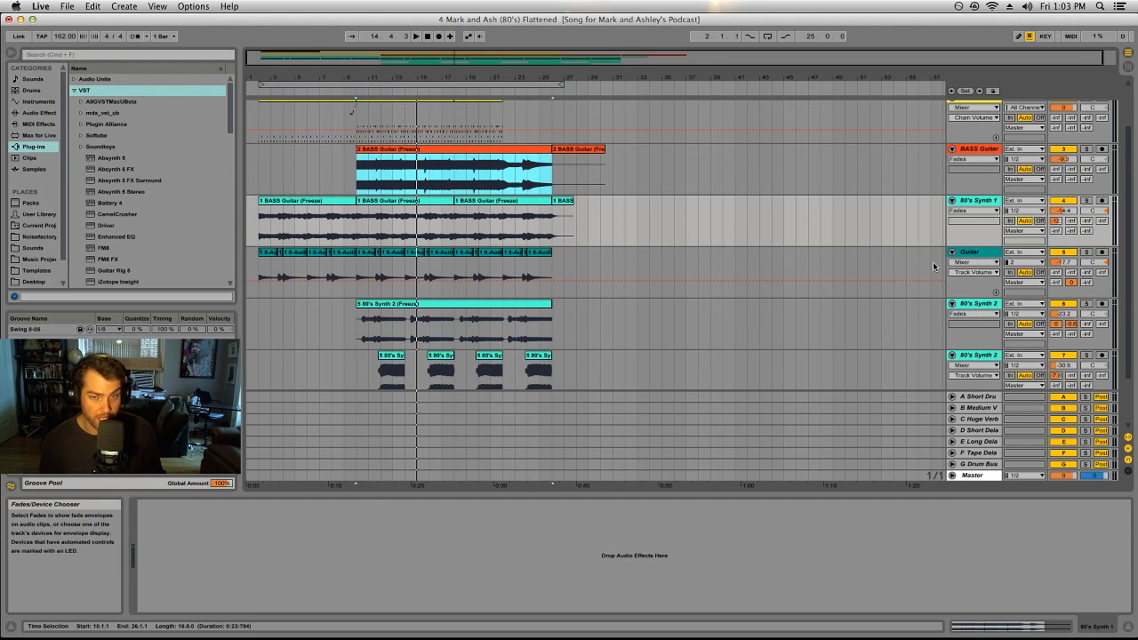
# Step: Solo the upper 80's Synth 2 track and audition its long clip from bar 10
pyautogui.scroll(-3, 685, 258)
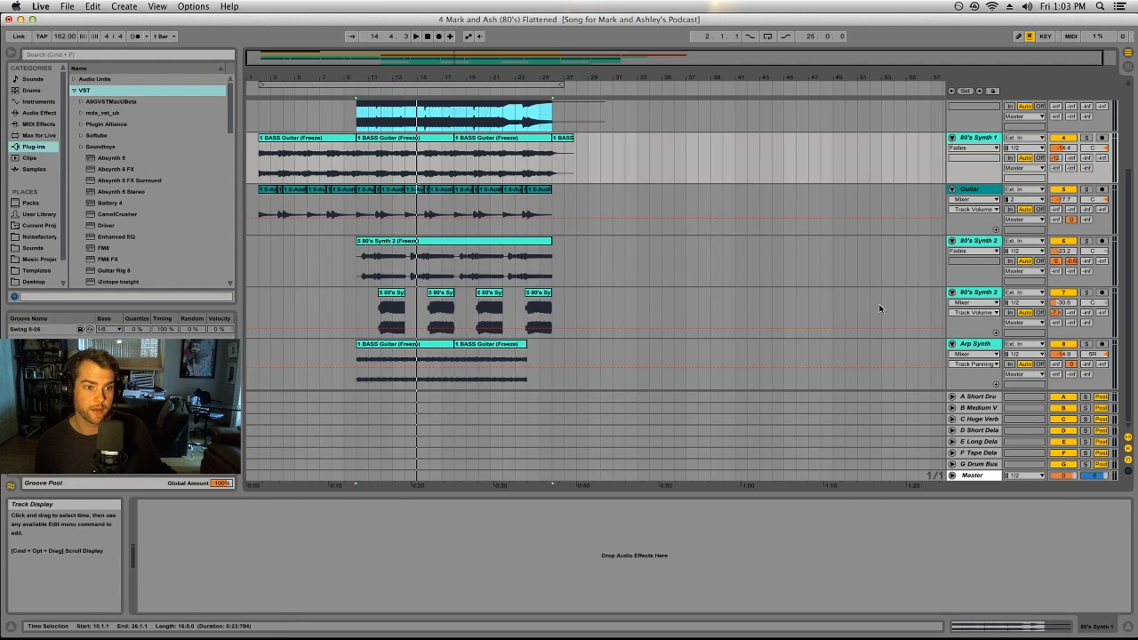
pyautogui.scroll(2, 978, 294)
pyautogui.click(1087, 266)
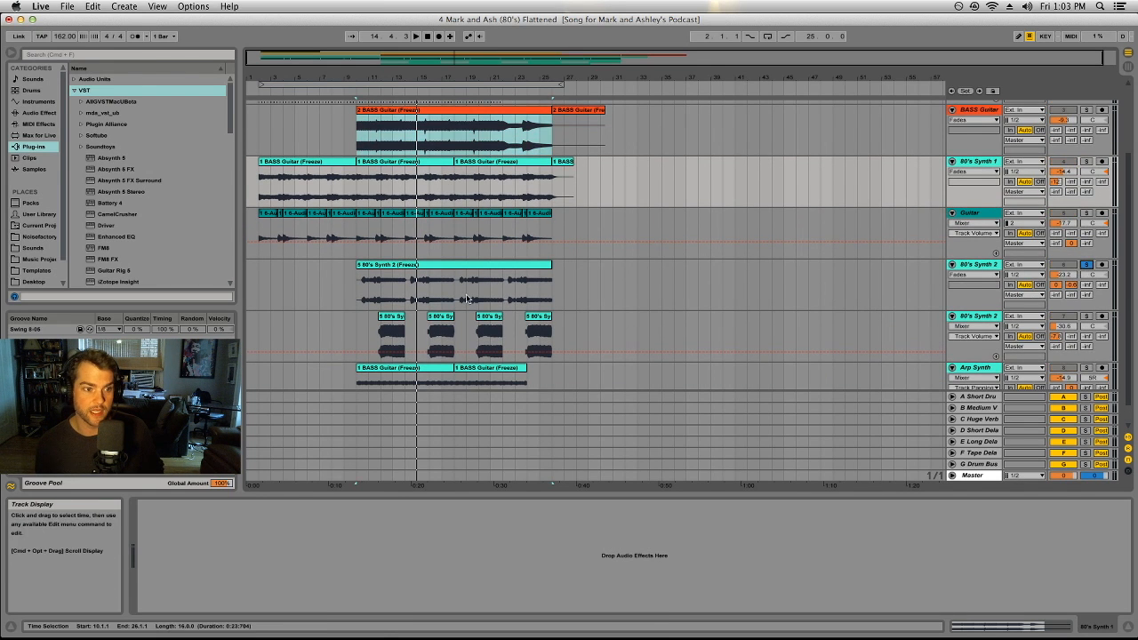
pyautogui.click(438, 265)
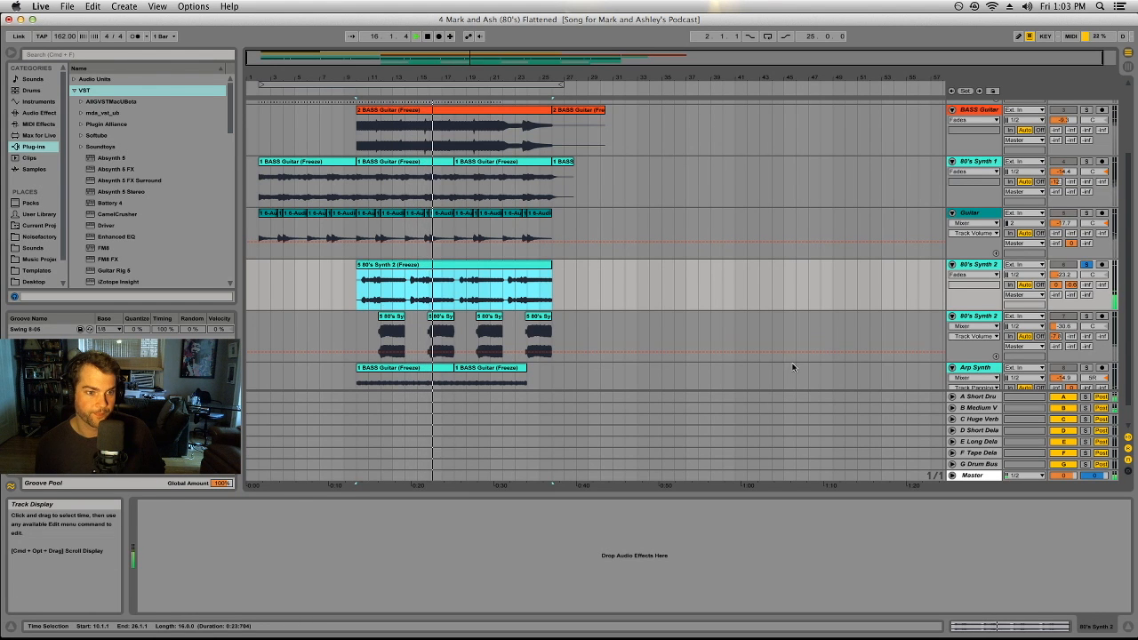
pyautogui.press('space')
# Step: Solo only the lower 80's Synth 2 track and play it from its first short clip
pyautogui.click(1087, 316)
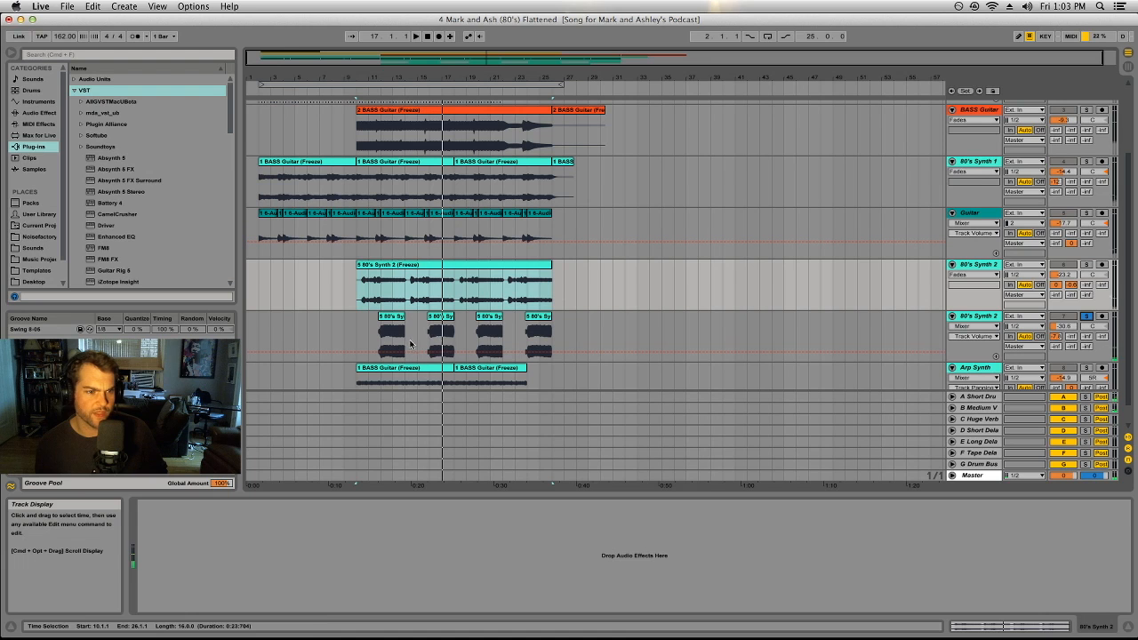
pyautogui.click(397, 317)
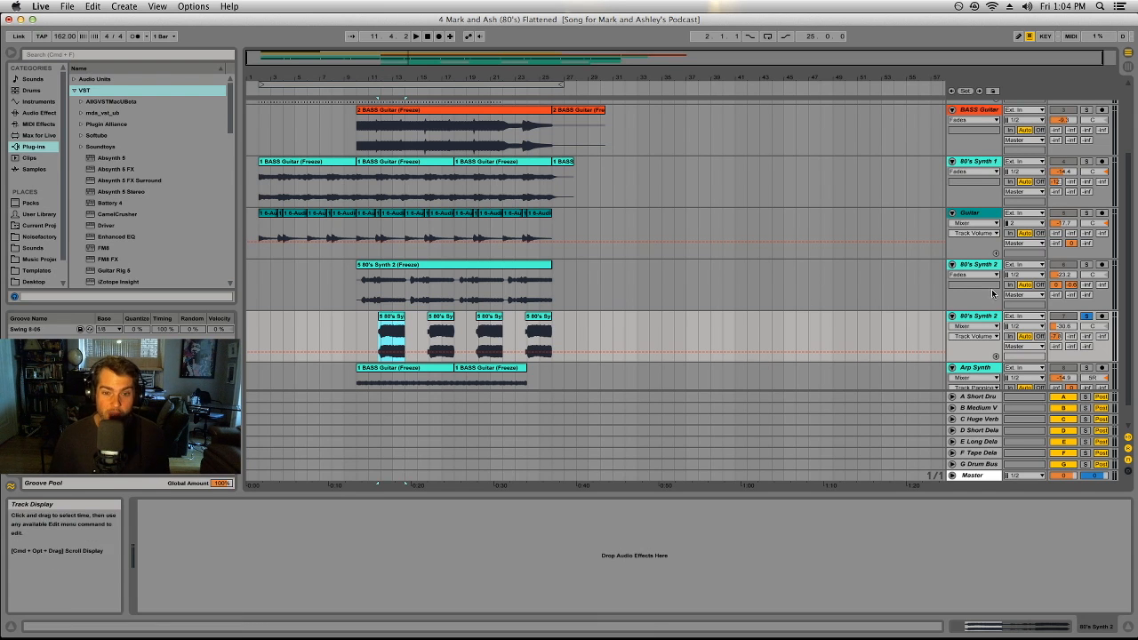
pyautogui.press('space')
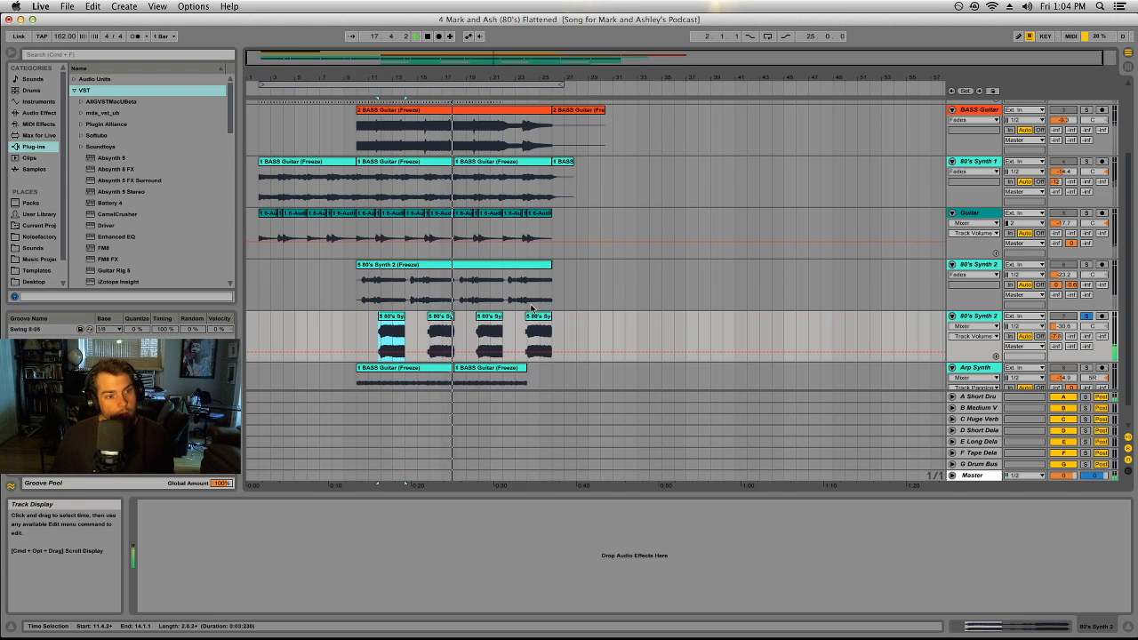
# Step: Add the upper 80's Synth 2 track to the solo and play both layers together from bar 10
pyautogui.click(1089, 264)
pyautogui.press('space')
pyautogui.click(386, 265)
pyautogui.press('space')
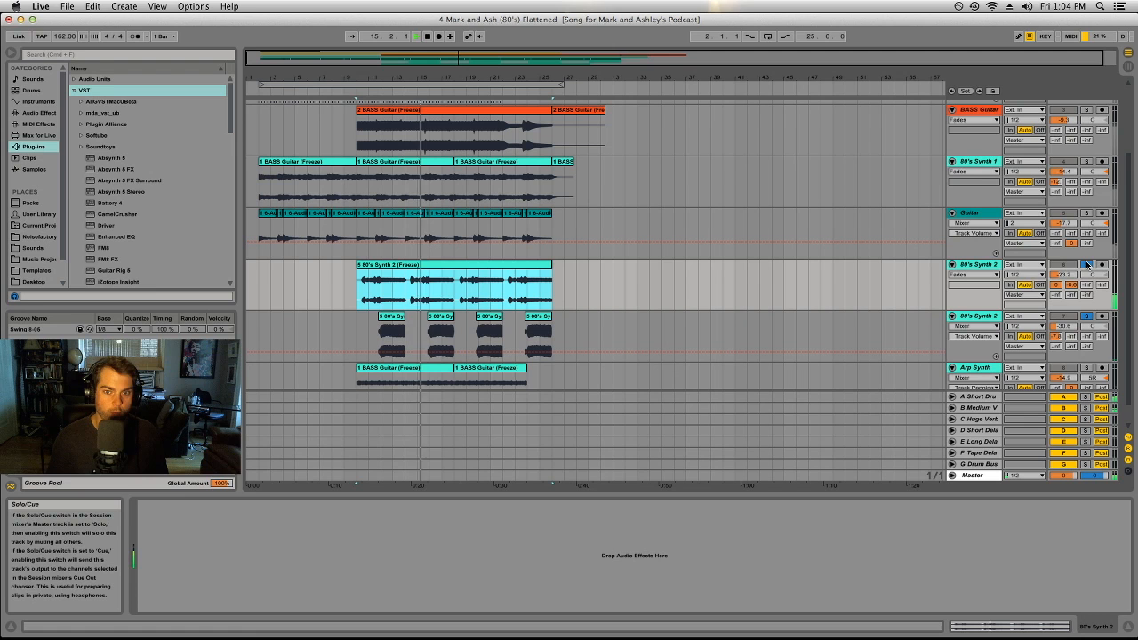
# Step: Add the Guitar and BASS Guitar tracks to the soloed 80's Synth 2 layers during playback
pyautogui.click(1086, 213)
pyautogui.click(1084, 111)
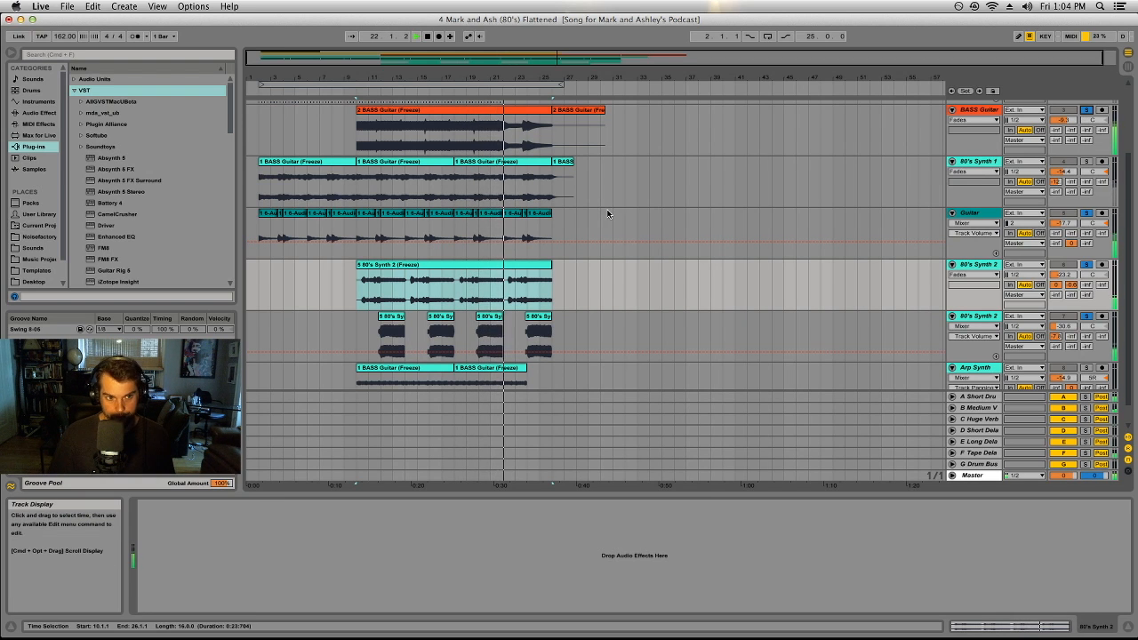
pyautogui.scroll(-1, 607, 213)
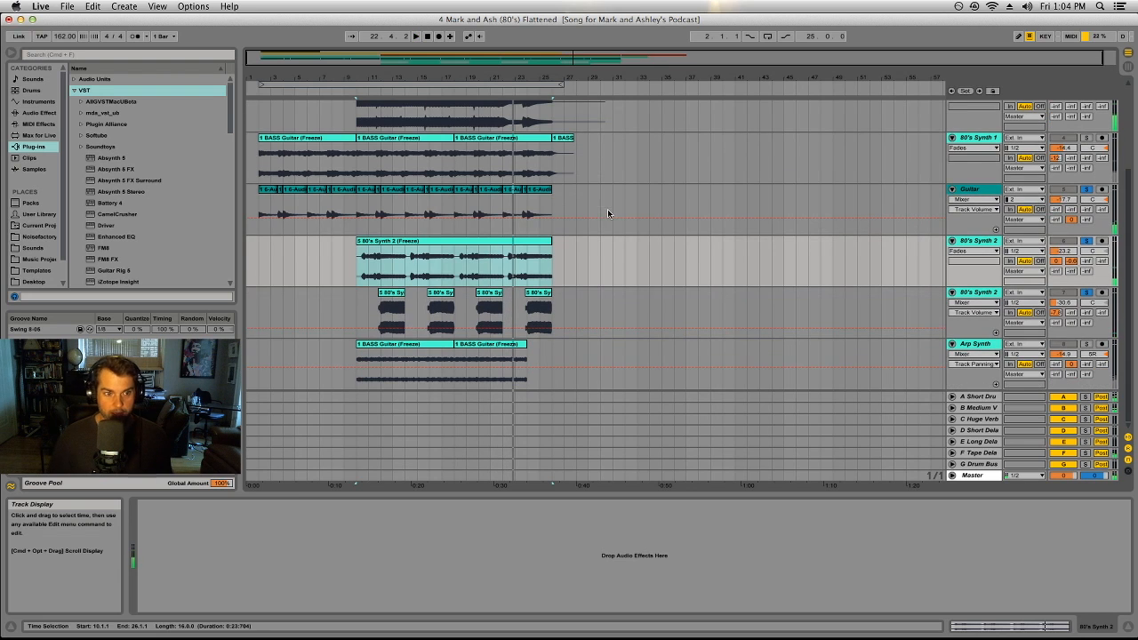
# Step: Solo only the Arp Synth track and audition its first clip from bar 10
pyautogui.click(1086, 344)
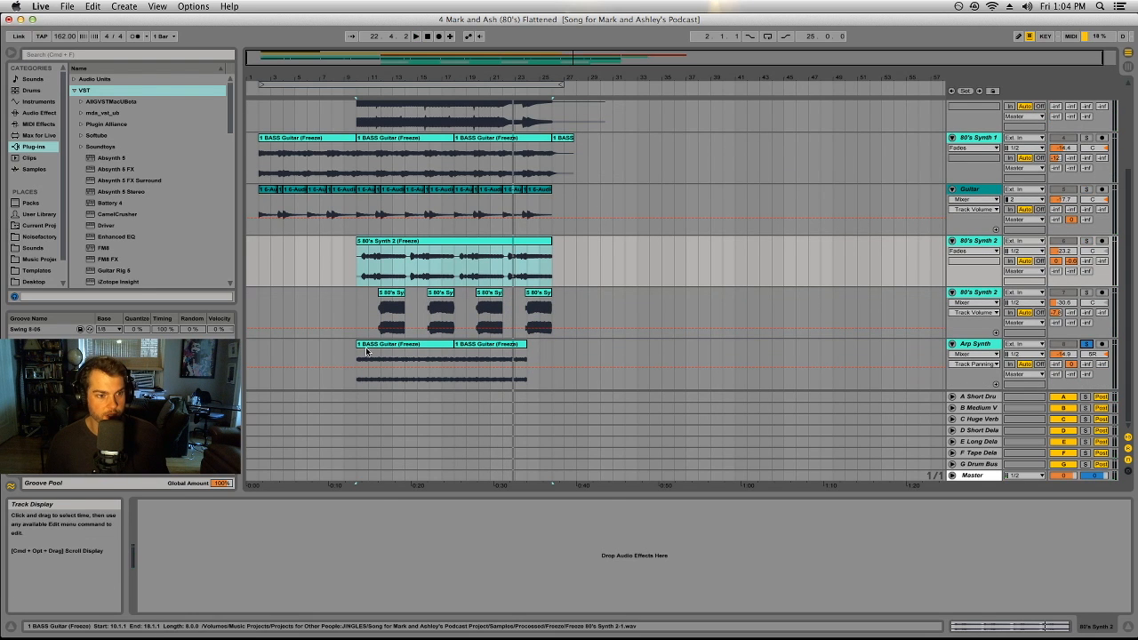
pyautogui.click(369, 348)
pyautogui.press('space')
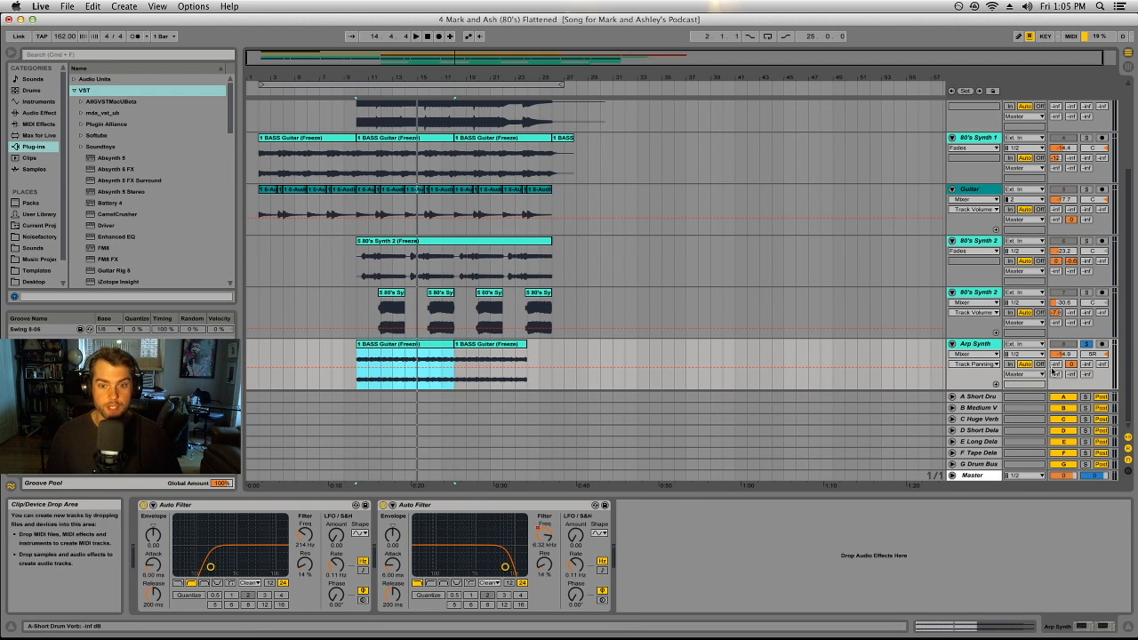
pyautogui.click(414, 346)
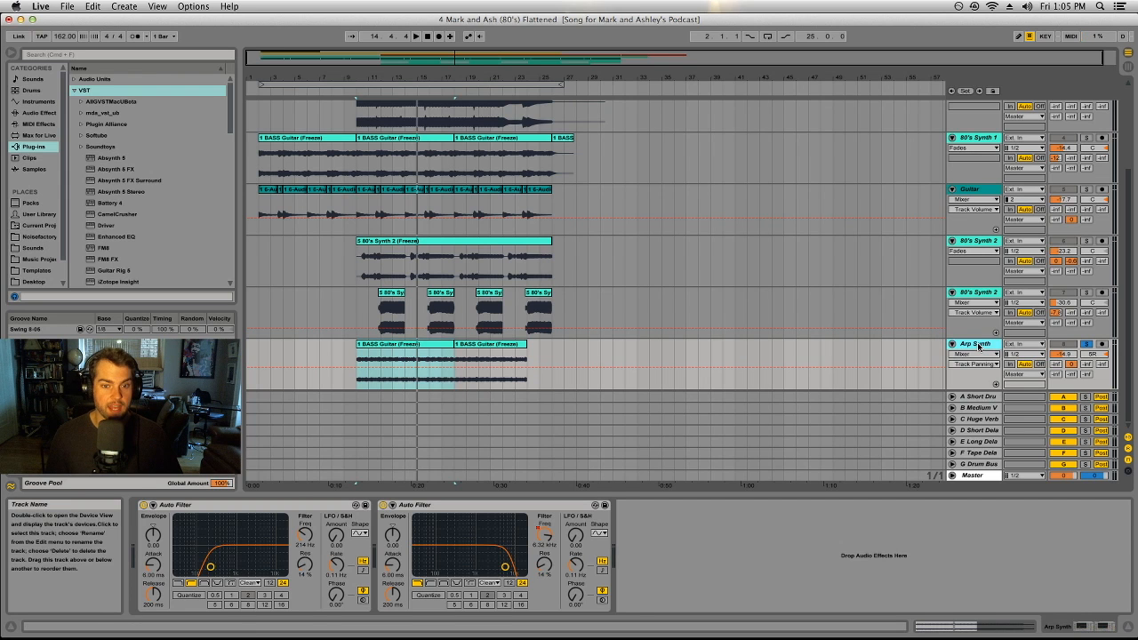
pyautogui.click(393, 374)
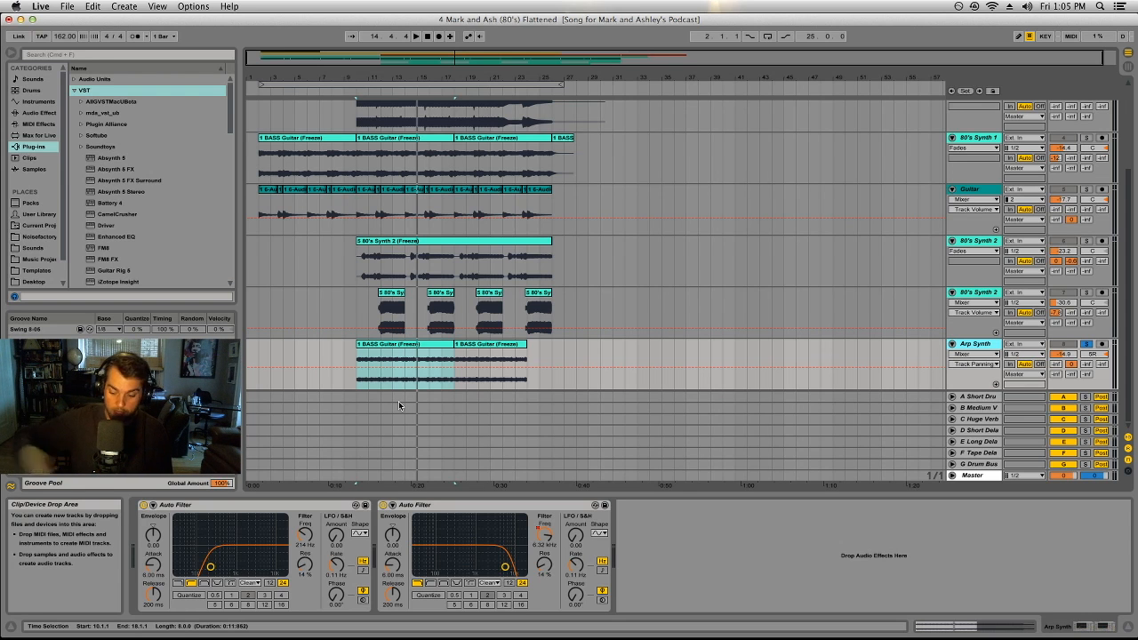
# Step: Turn off the Arp Synth track's solo
pyautogui.scroll(1, 400, 400)
pyautogui.scroll(-1, 401, 399)
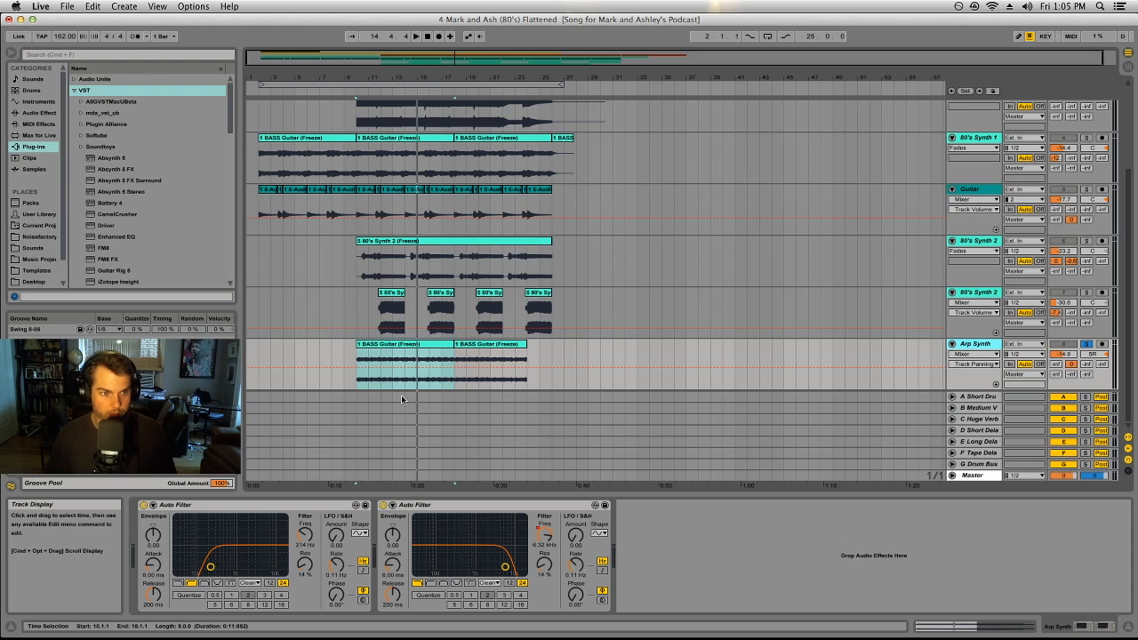
pyautogui.scroll(3, 551, 236)
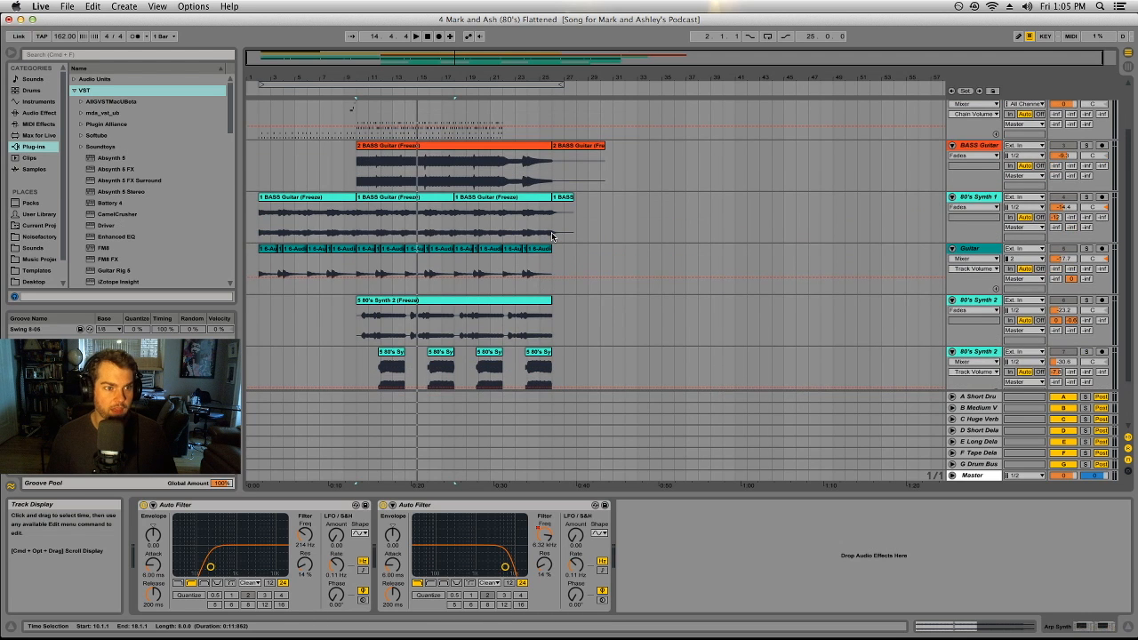
pyautogui.scroll(-3, 551, 232)
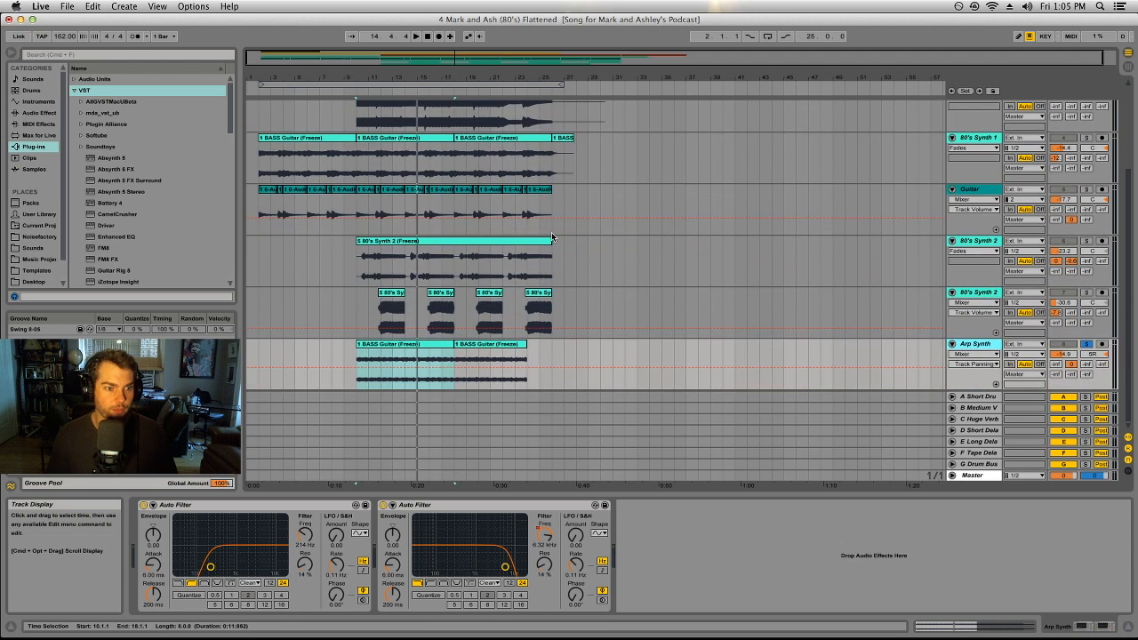
pyautogui.click(1087, 345)
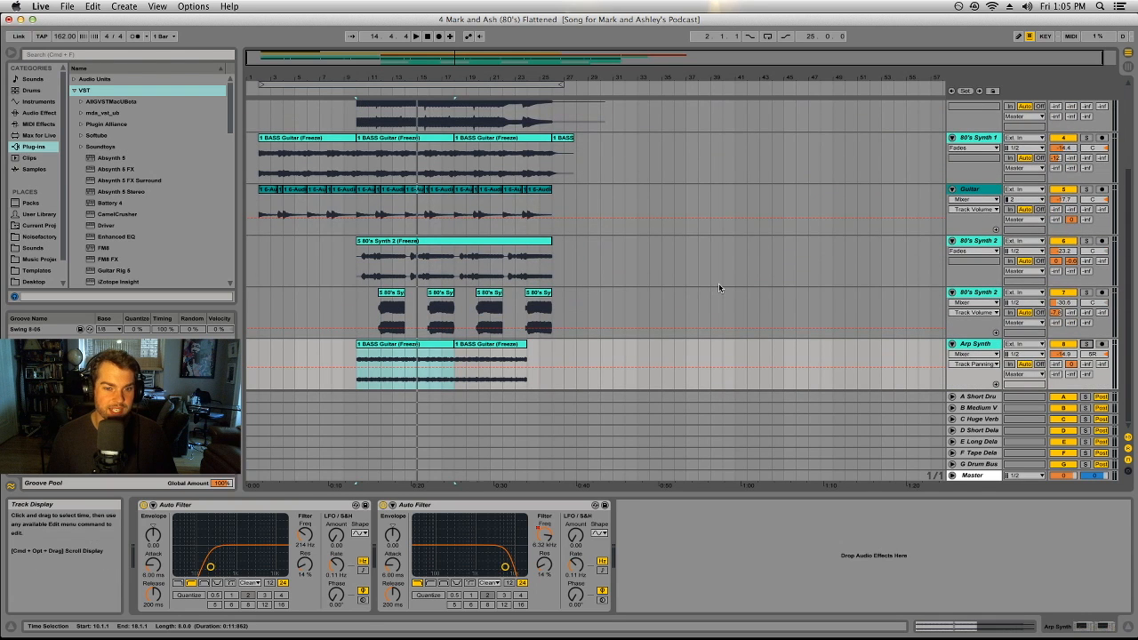
# Step: Show the Drums track's devices and play the full unsoloed song from the first drum clip at bar 2
pyautogui.scroll(4, 718, 283)
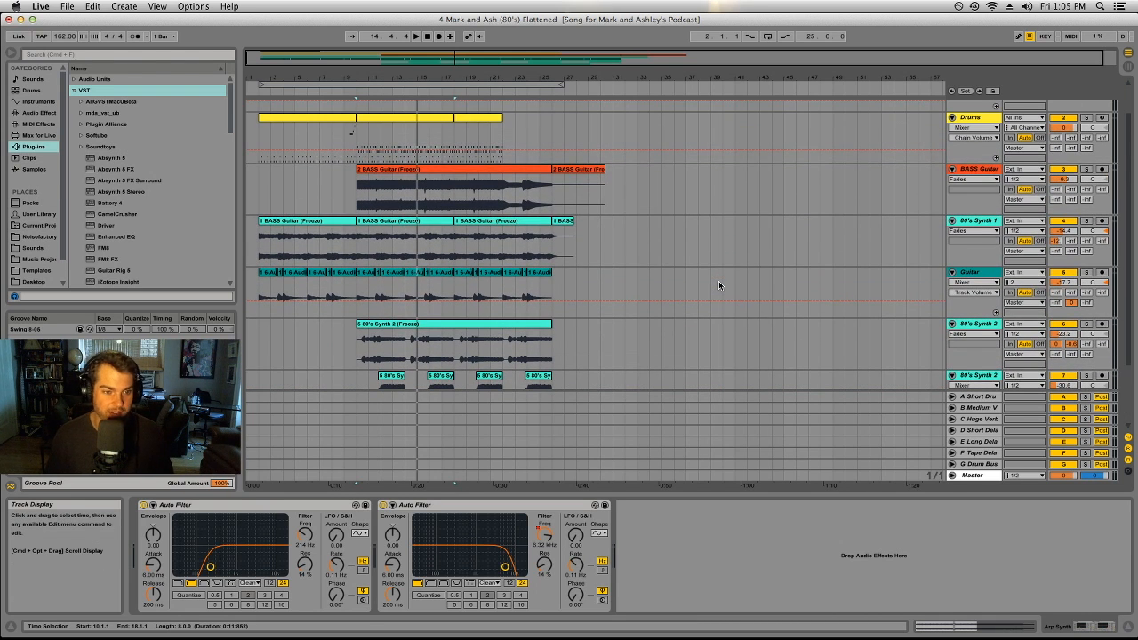
pyautogui.scroll(-4, 719, 284)
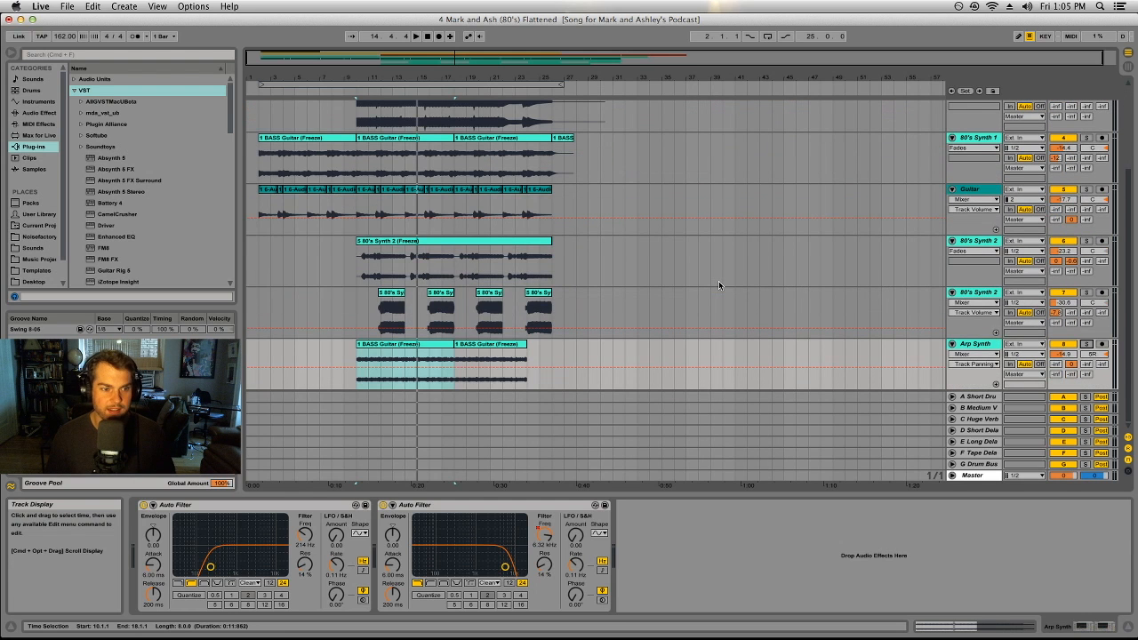
pyautogui.scroll(6, 699, 273)
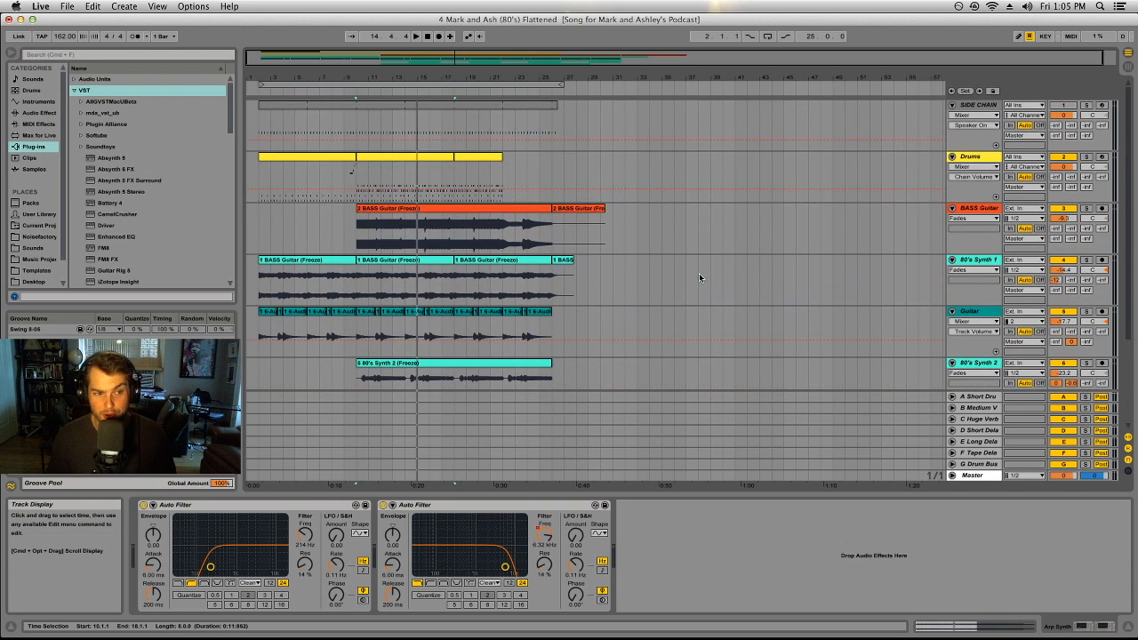
pyautogui.click(981, 159)
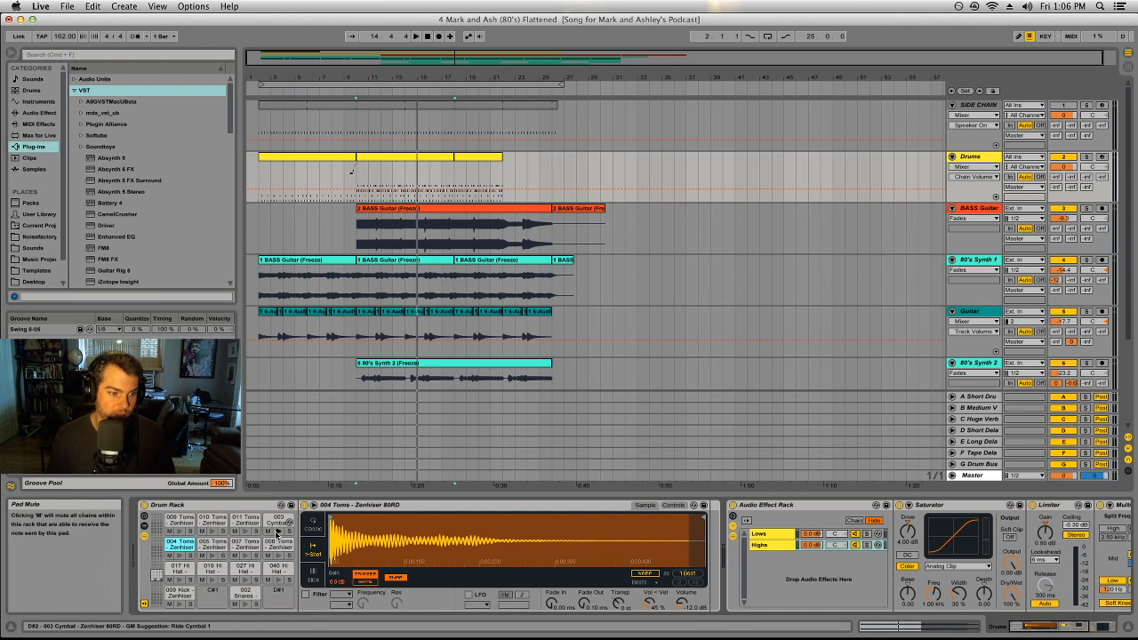
pyautogui.click(326, 157)
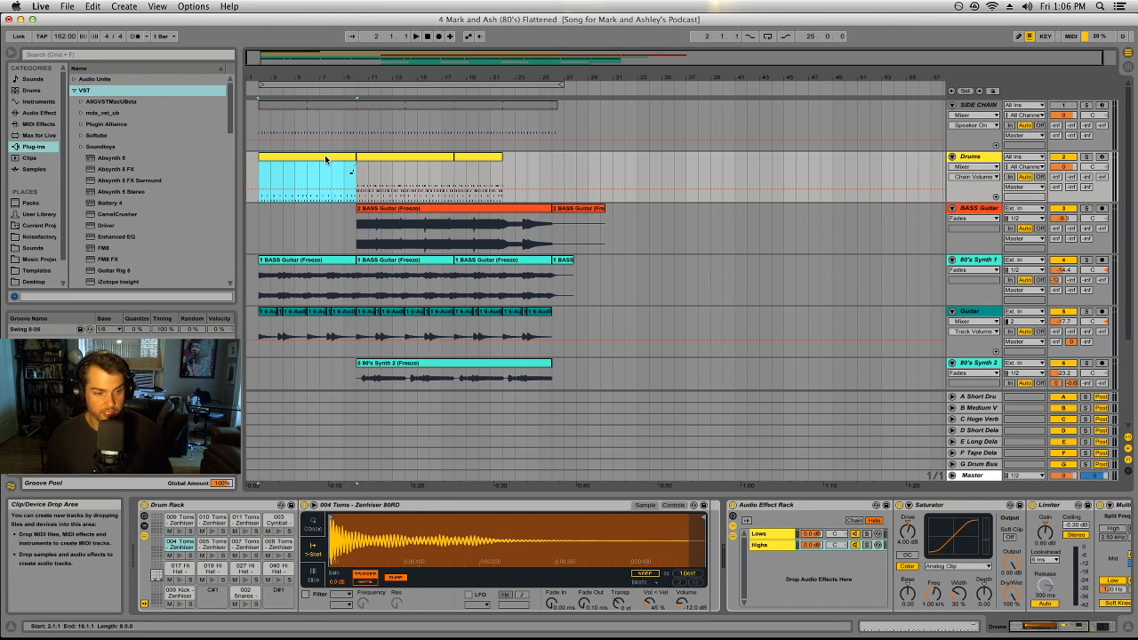
pyautogui.press('space')
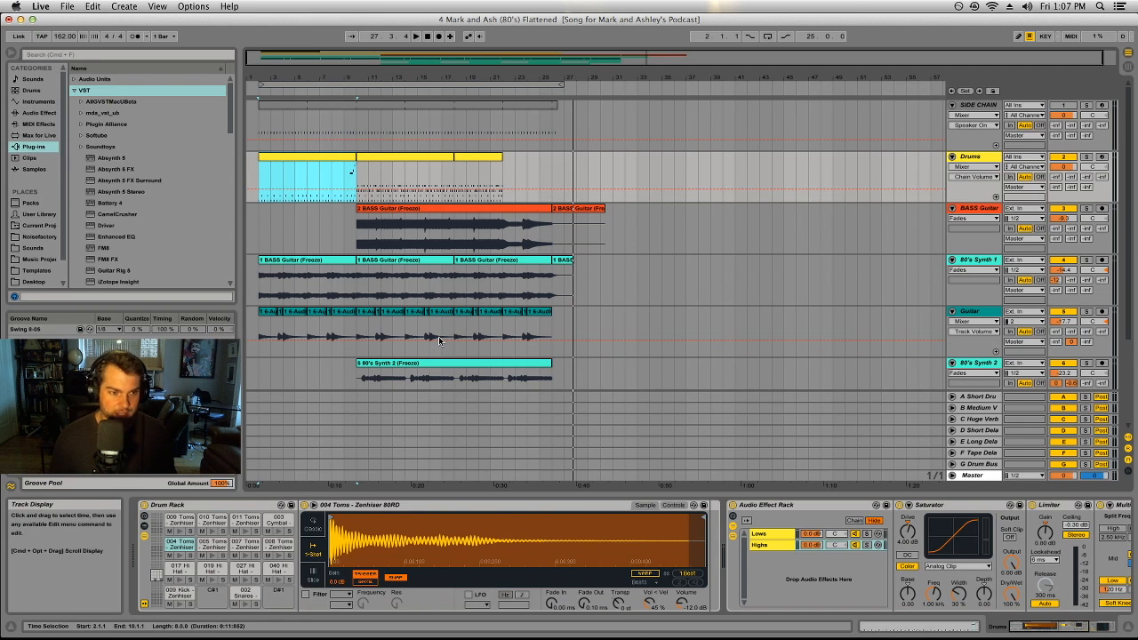
# Step: Inspect the device chains of the Arp Synth, both 80's Synth 2 and Guitar tracks, including band 3 of the Guitar's second EQ Eight
pyautogui.scroll(-5, 438, 341)
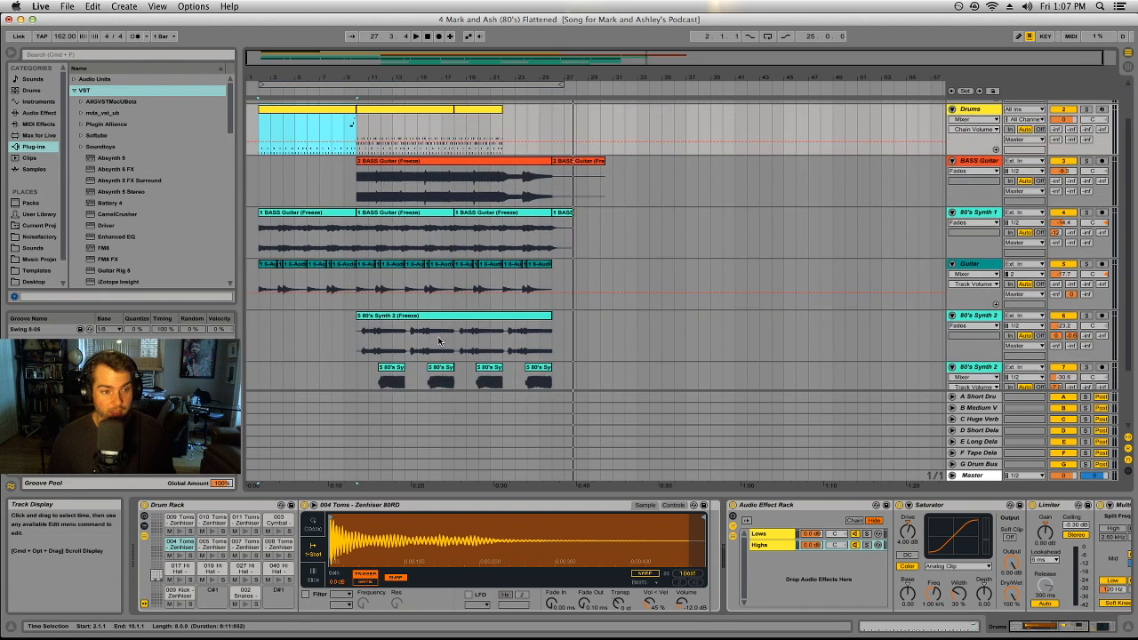
pyautogui.scroll(-1, 438, 340)
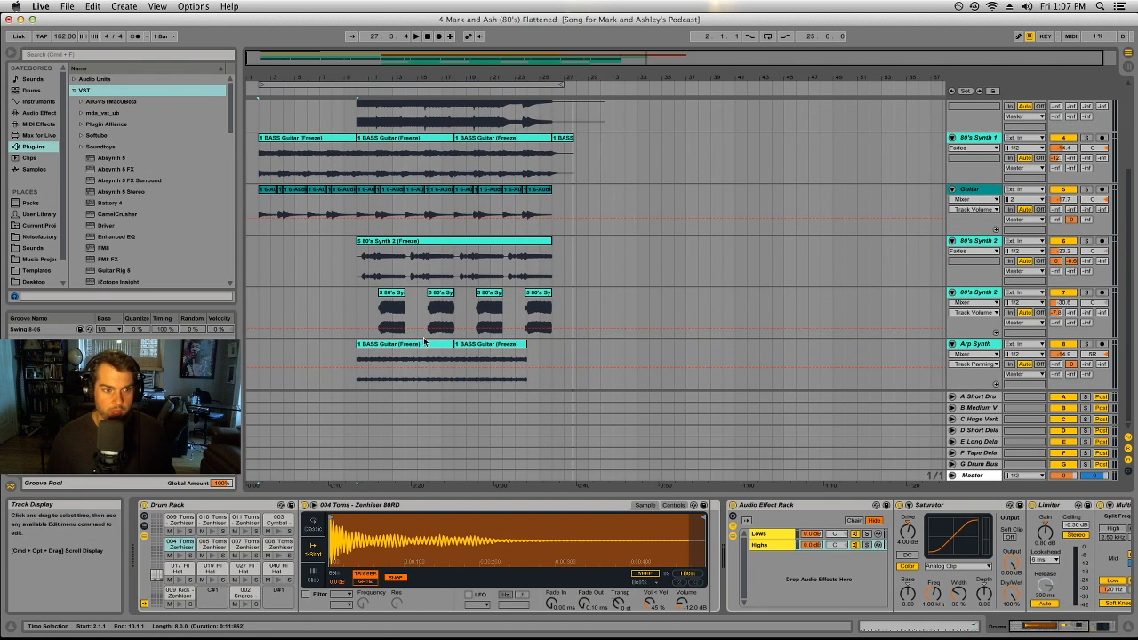
pyautogui.click(425, 347)
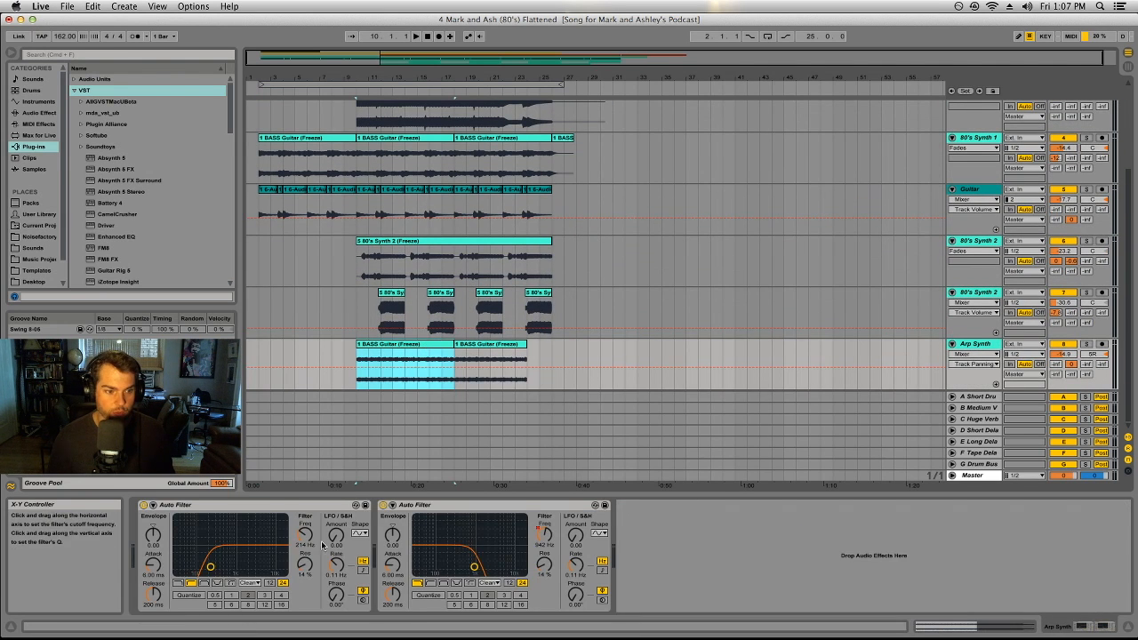
pyautogui.click(474, 289)
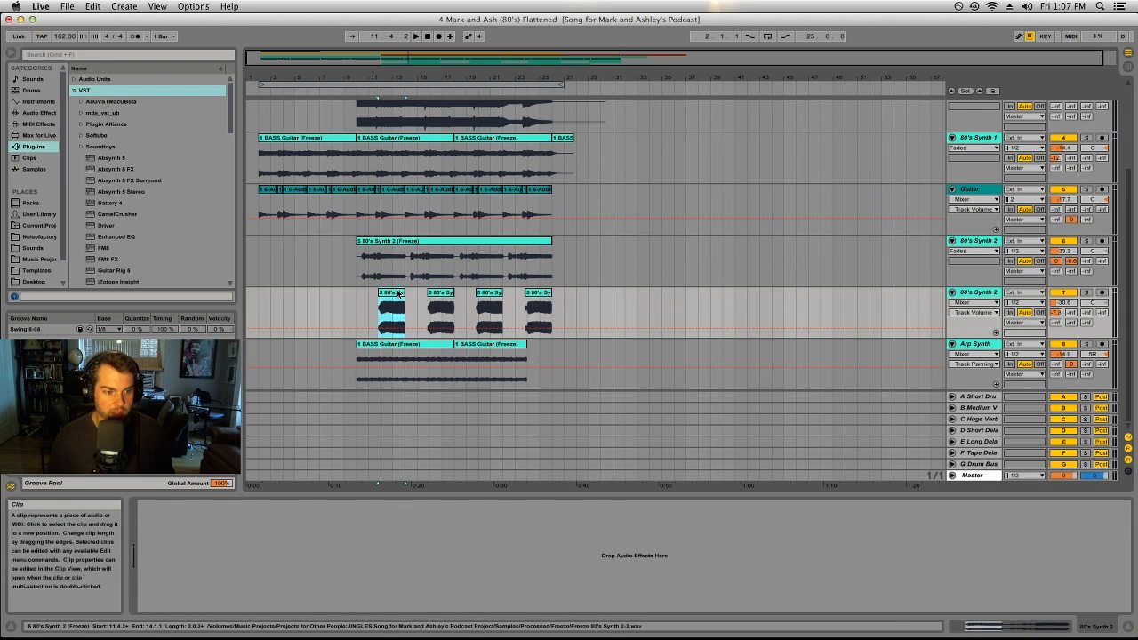
pyautogui.click(414, 241)
pyautogui.click(441, 213)
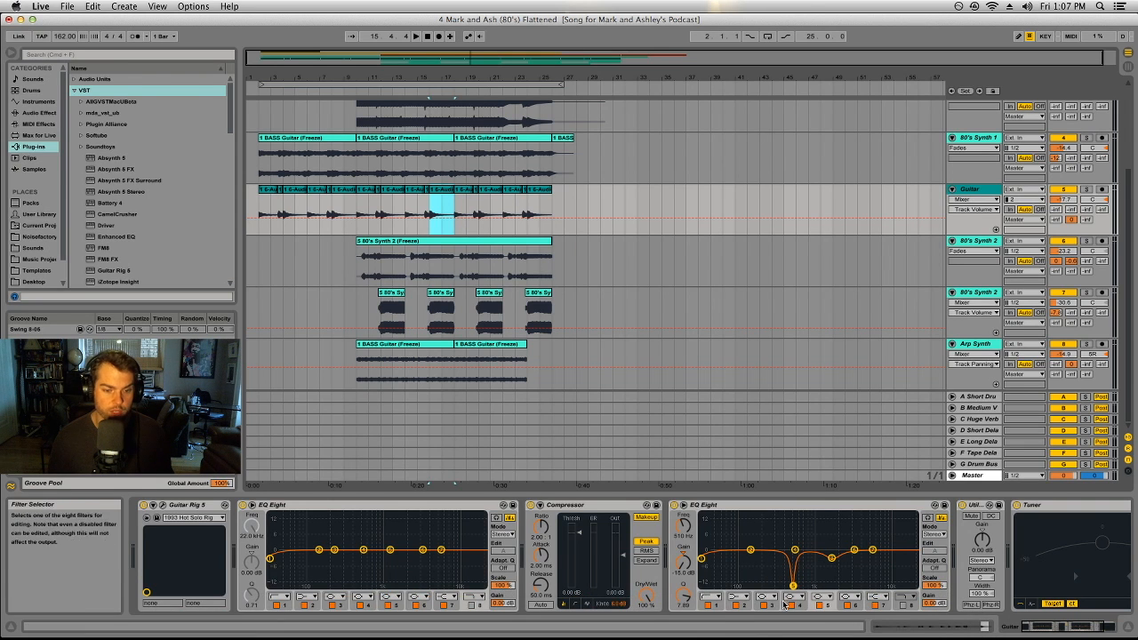
pyautogui.click(832, 559)
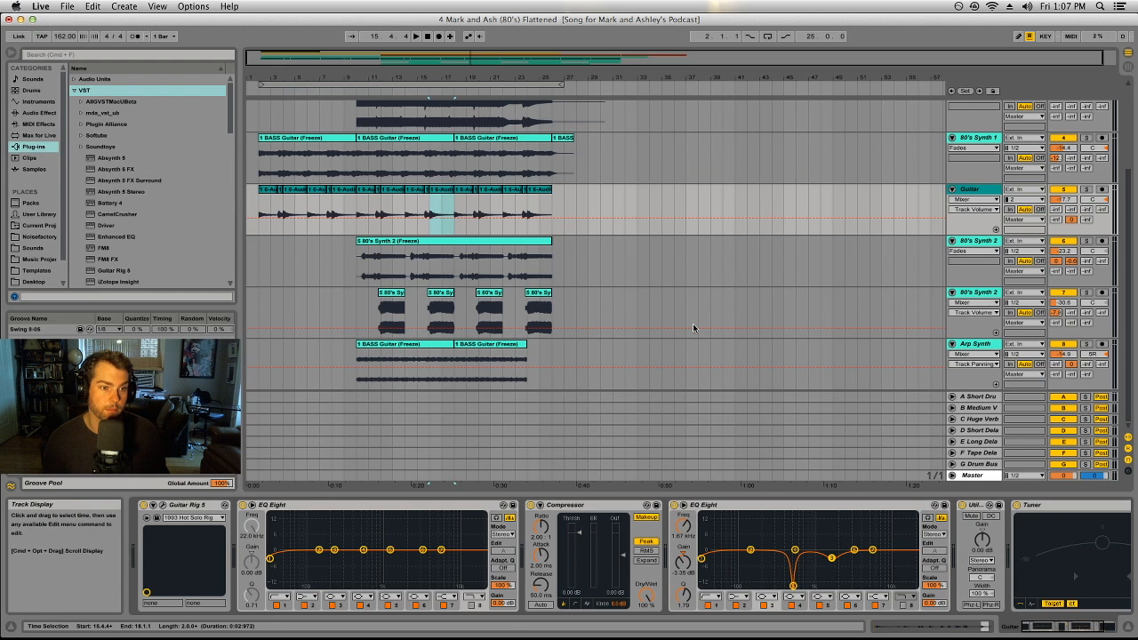
# Step: Select the upper 80's Synth 2 track and open its long clip's sample details
pyautogui.scroll(3, 692, 328)
pyautogui.click(975, 324)
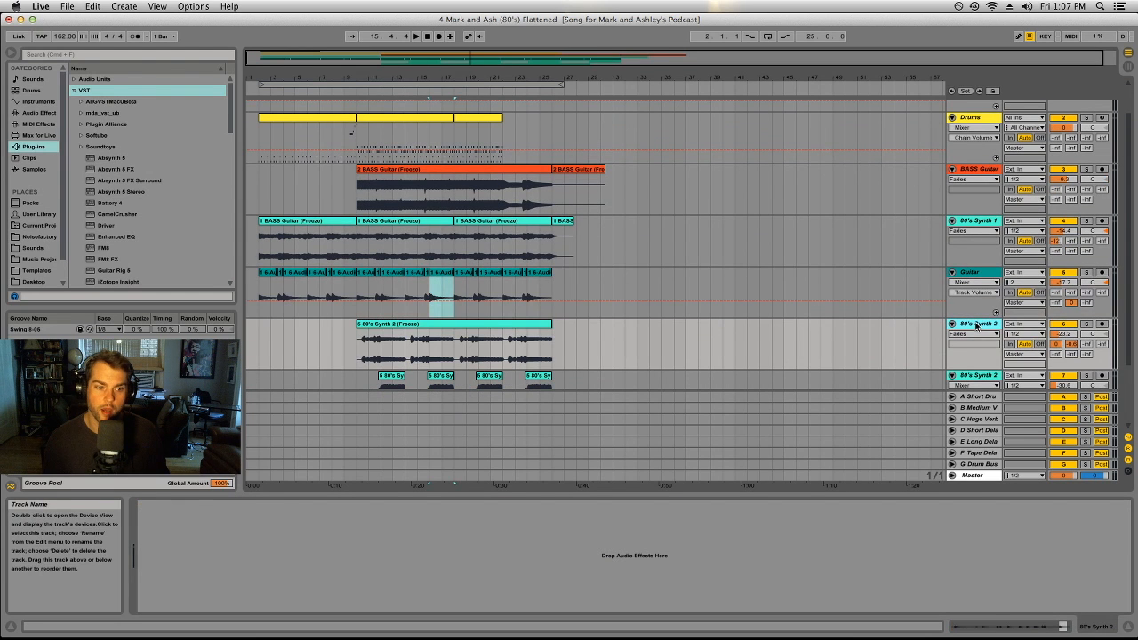
pyautogui.click(473, 326)
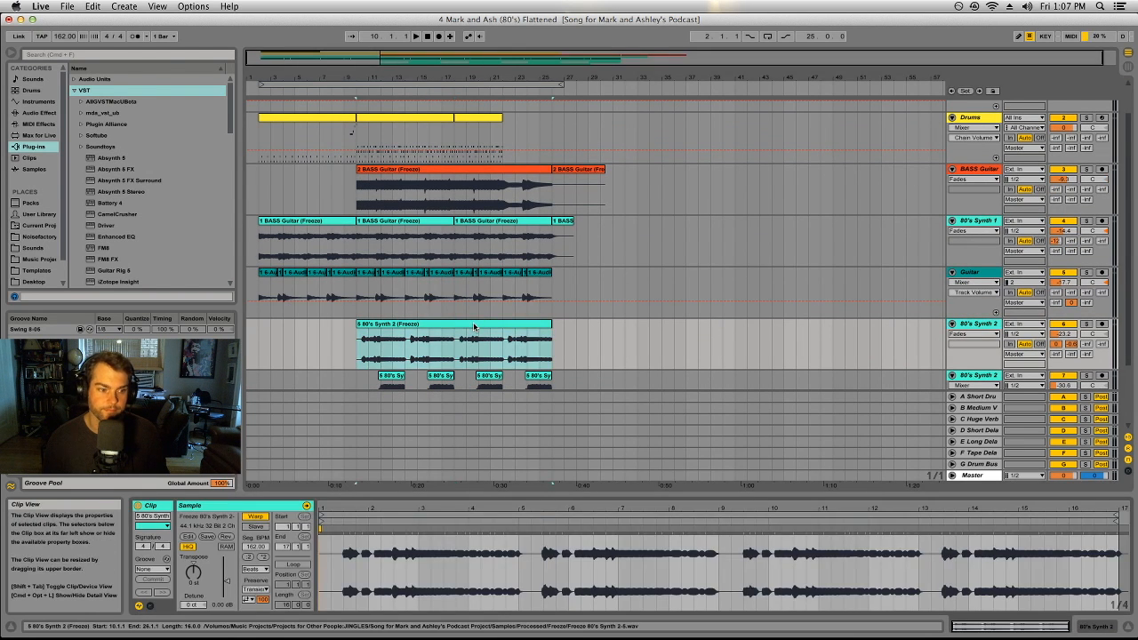
# Step: Open the 80's Synth 1 clip at bar 18, solo that track and audition it from there
pyautogui.scroll(2, 474, 327)
pyautogui.click(497, 258)
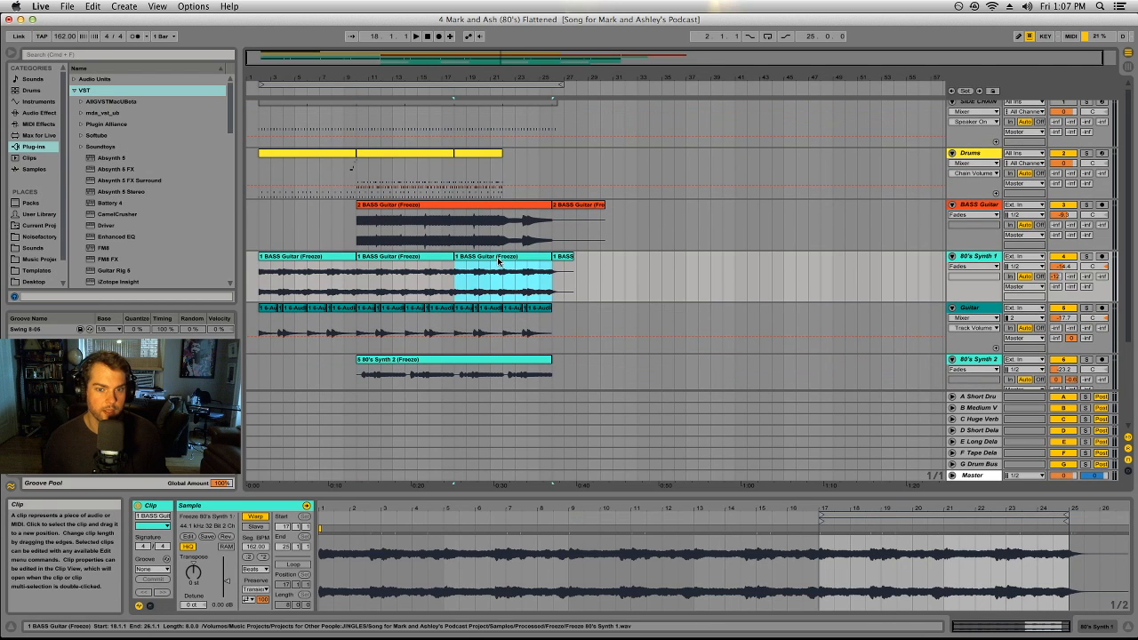
pyautogui.click(1087, 257)
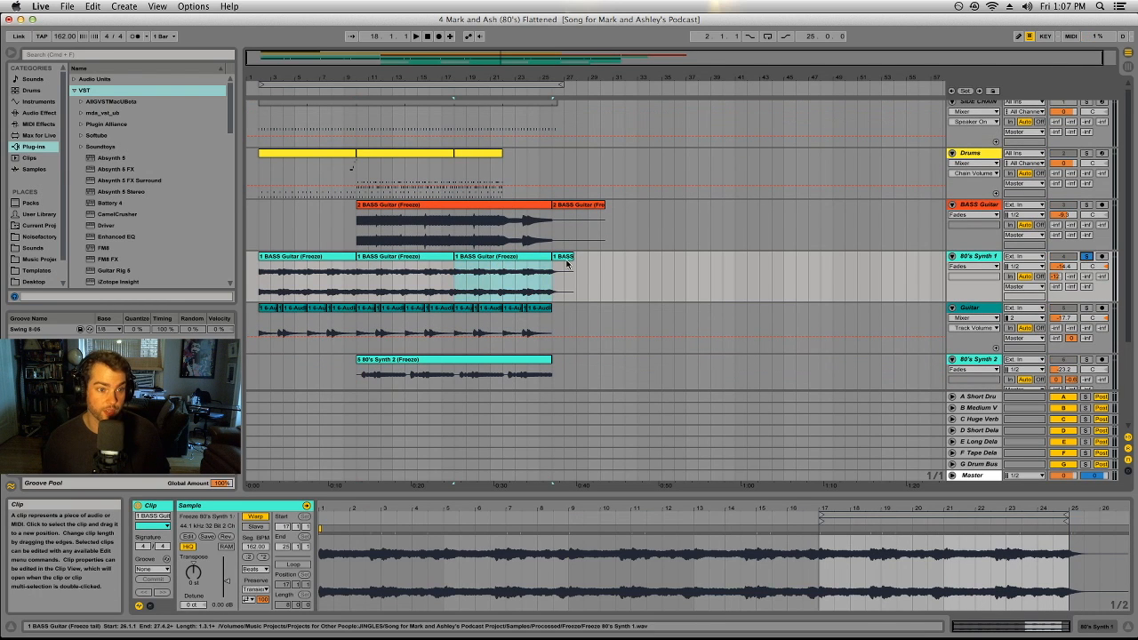
pyautogui.press('space')
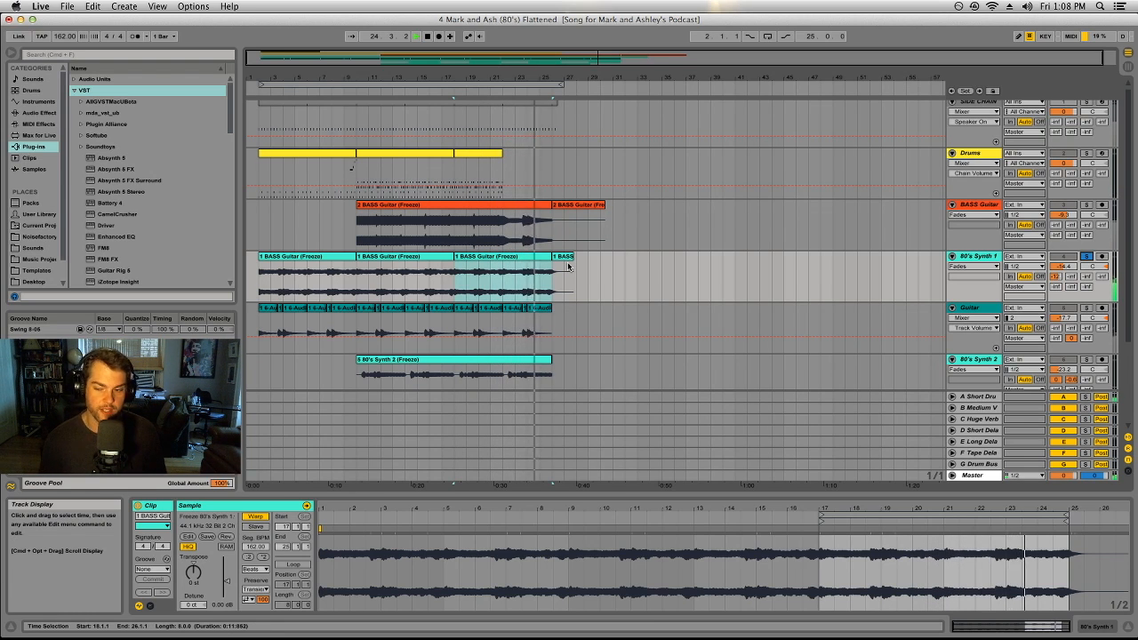
pyautogui.press('space')
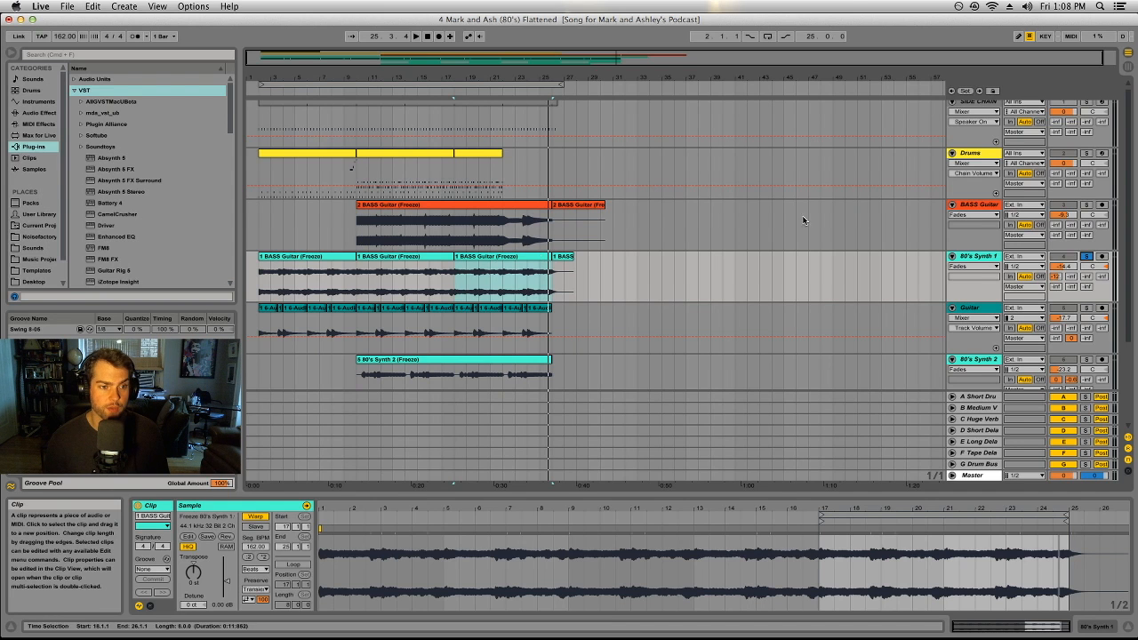
# Step: Solo only the BASS Guitar track, replacing the 80's Synth 1 solo, and switch to OBS
pyautogui.click(1086, 205)
pyautogui.scroll(1, 425, 198)
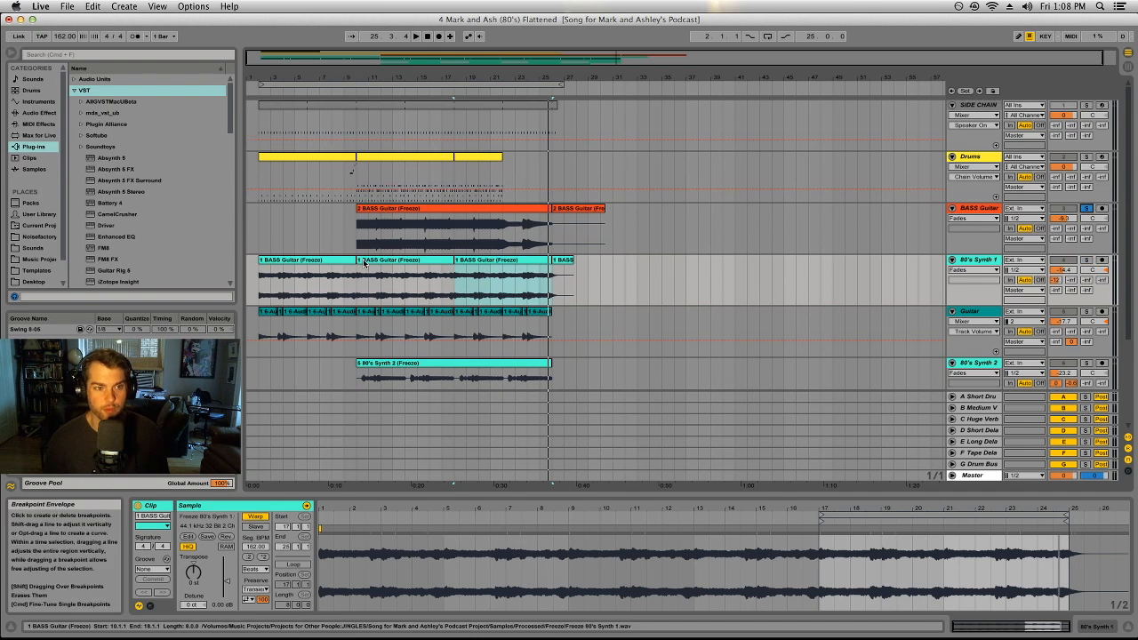
pyautogui.scroll(-3, 623, 208)
pyautogui.scroll(3, 627, 210)
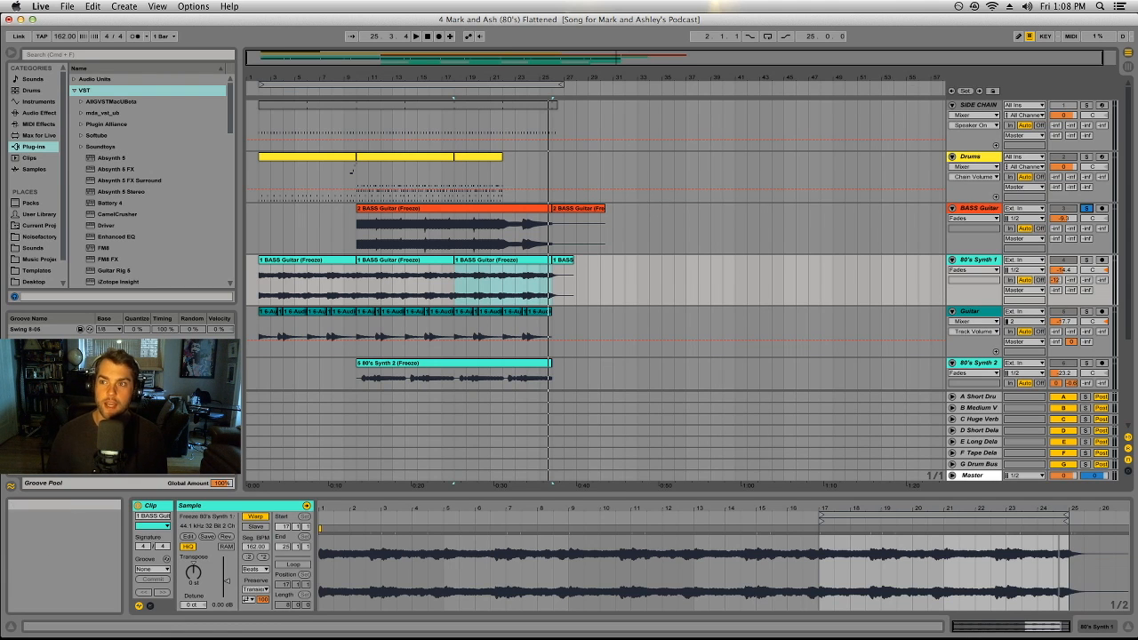
pyautogui.press('super+Tab')
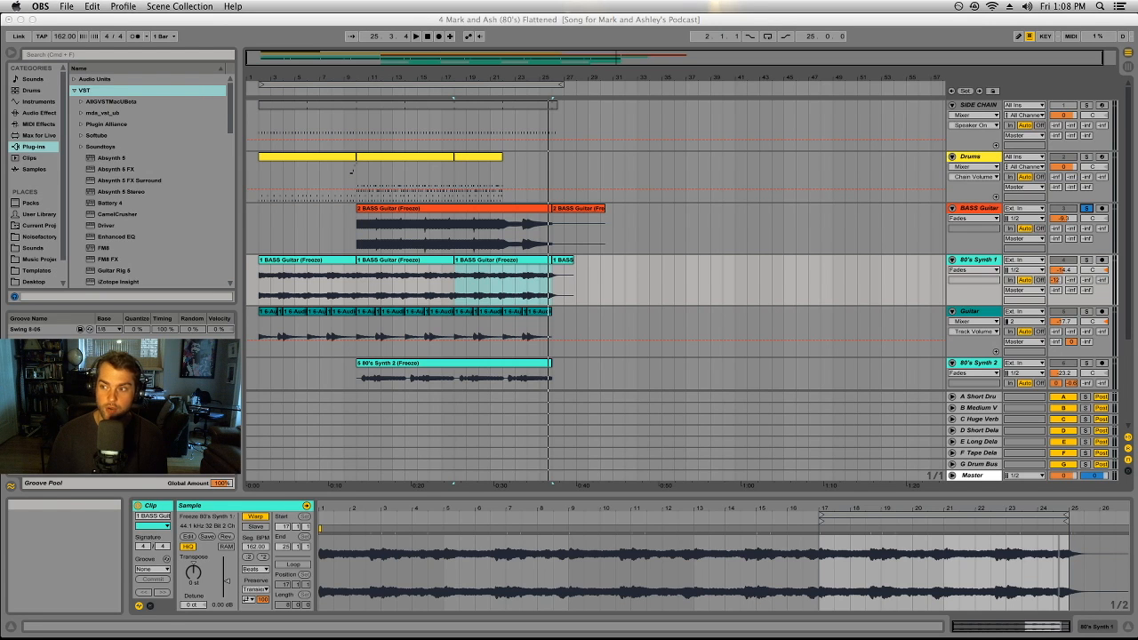